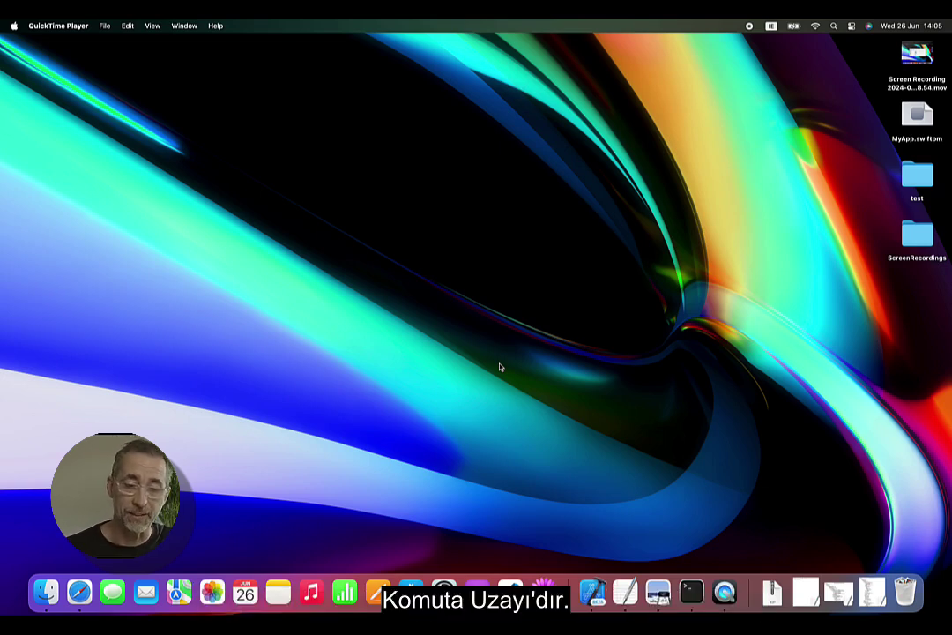
Step: Clear the previous Spotlight search and search for "quick" to look up QuickTime Player
{"action": "key", "text": "super+space"}
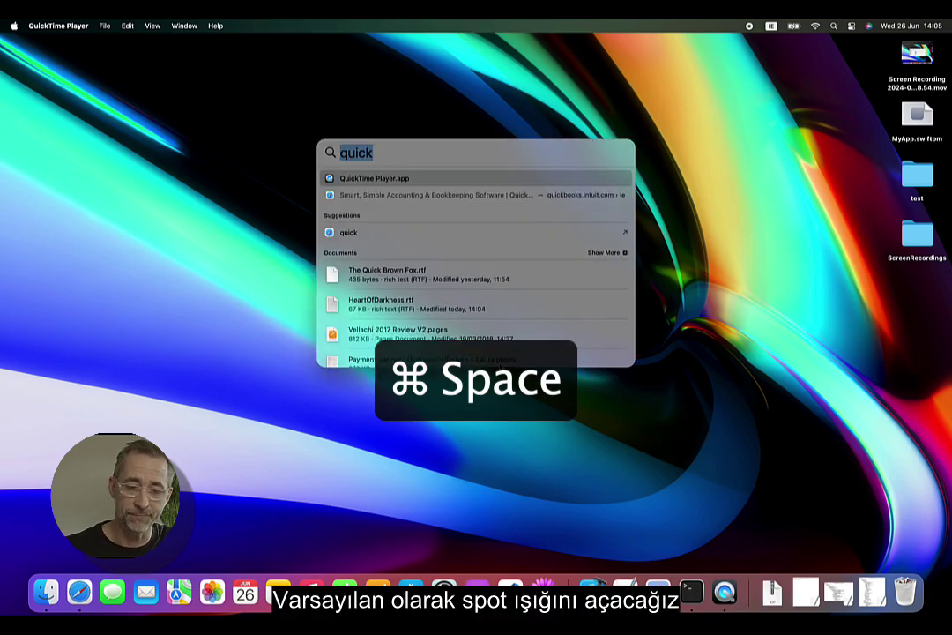
{"action": "key", "text": "BackSpace"}
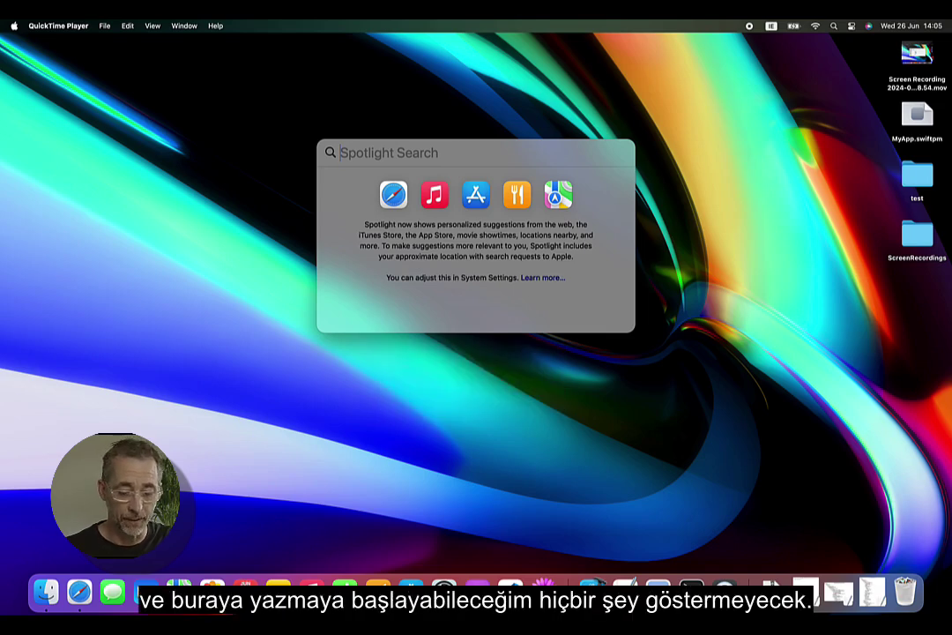
{"action": "type", "text": "quick"}
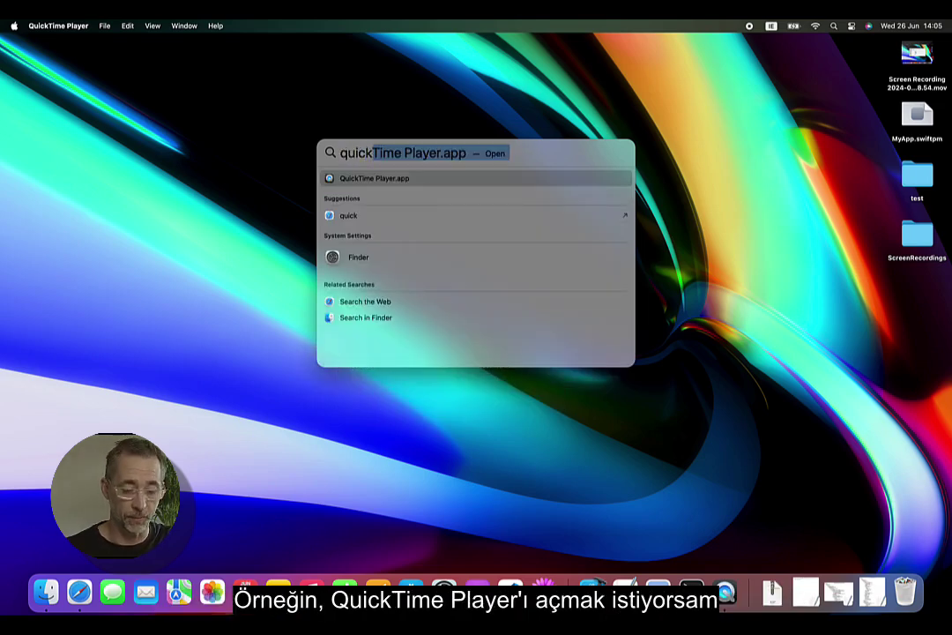
Step: Replace the Spotlight search with "espr" and launch Espresso from it
{"action": "key", "text": "super+a"}
{"action": "type", "text": "espr"}
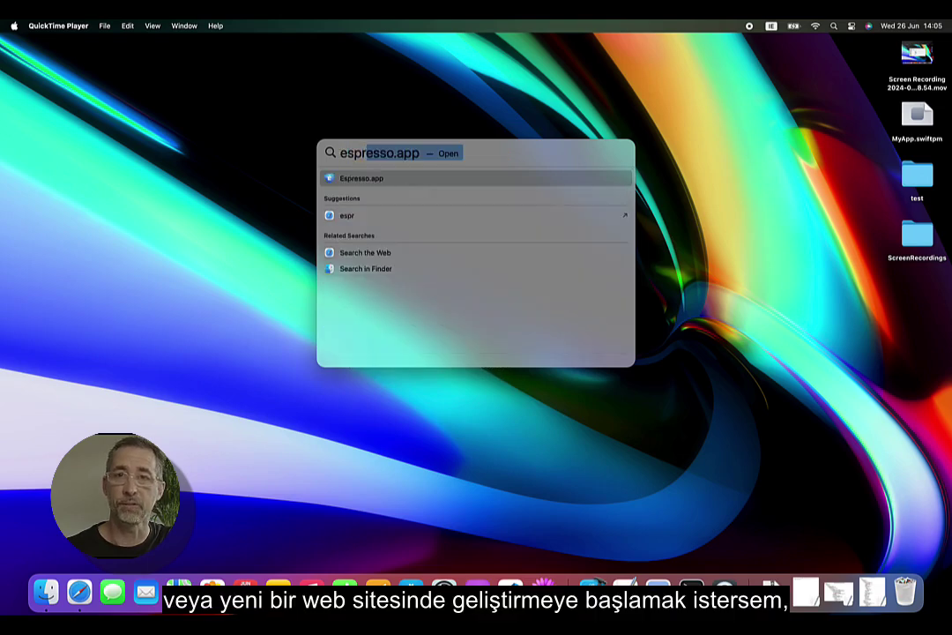
{"action": "key", "text": "Return"}
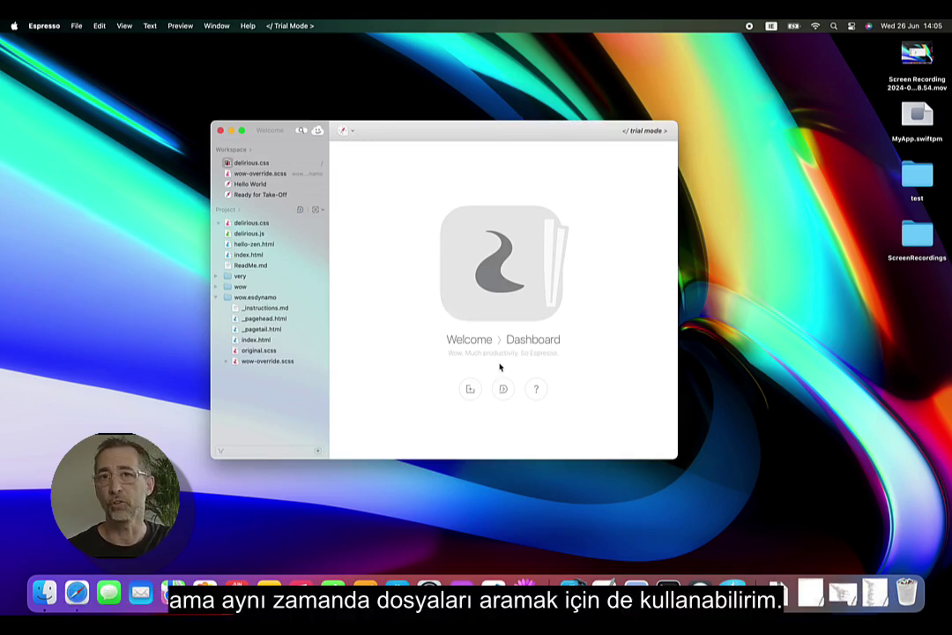
Step: Search Spotlight for "heartof" and open the document HeartOfDarkness.rtf
{"action": "key", "text": "super+space"}
{"action": "type", "text": "heartof"}
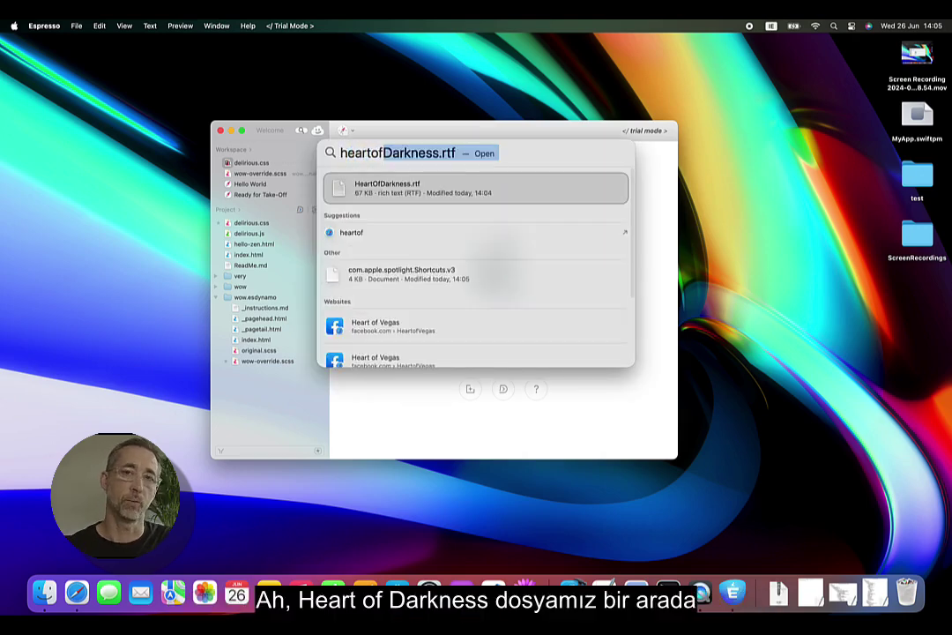
{"action": "key", "text": "Return"}
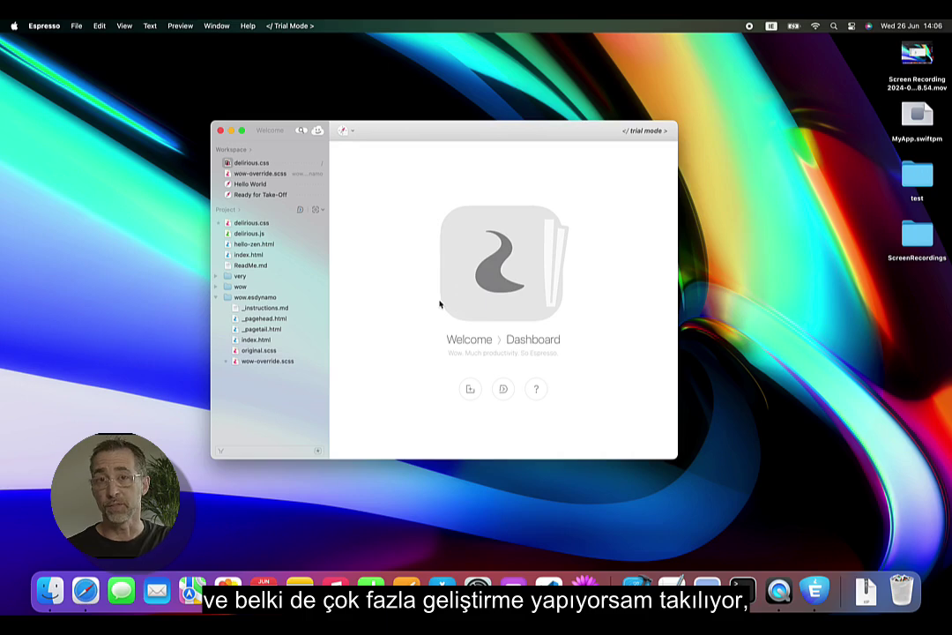
Step: Bring up the Force Quit Applications window, move it higher on the desktop and look through the running apps
{"action": "key", "text": "alt+super+Escape"}
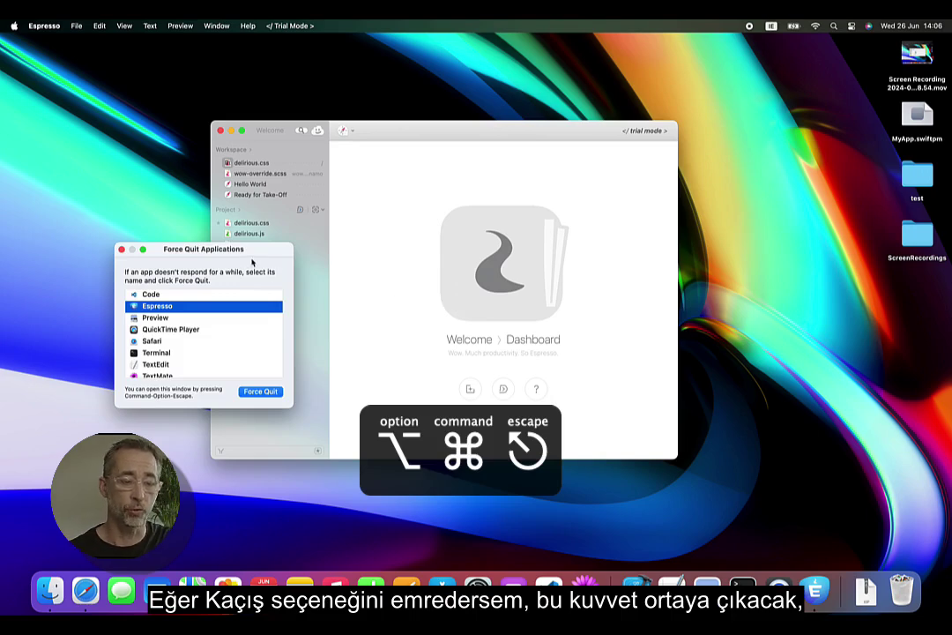
{"action": "left_click_drag", "start_coordinate": [251, 249], "coordinate": [222, 141]}
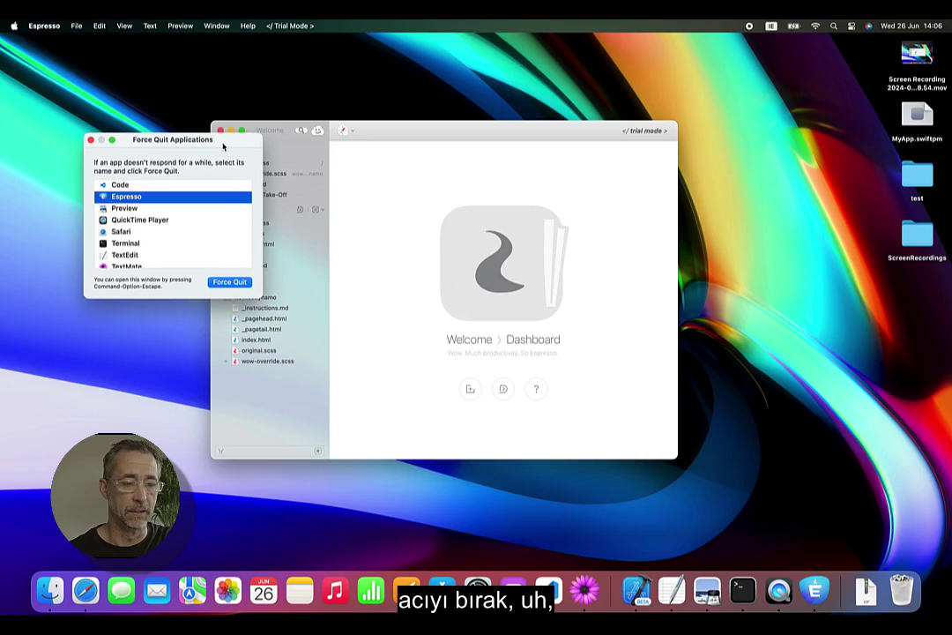
{"action": "scroll", "coordinate": [184, 209], "scroll_direction": "down", "scroll_amount": 3}
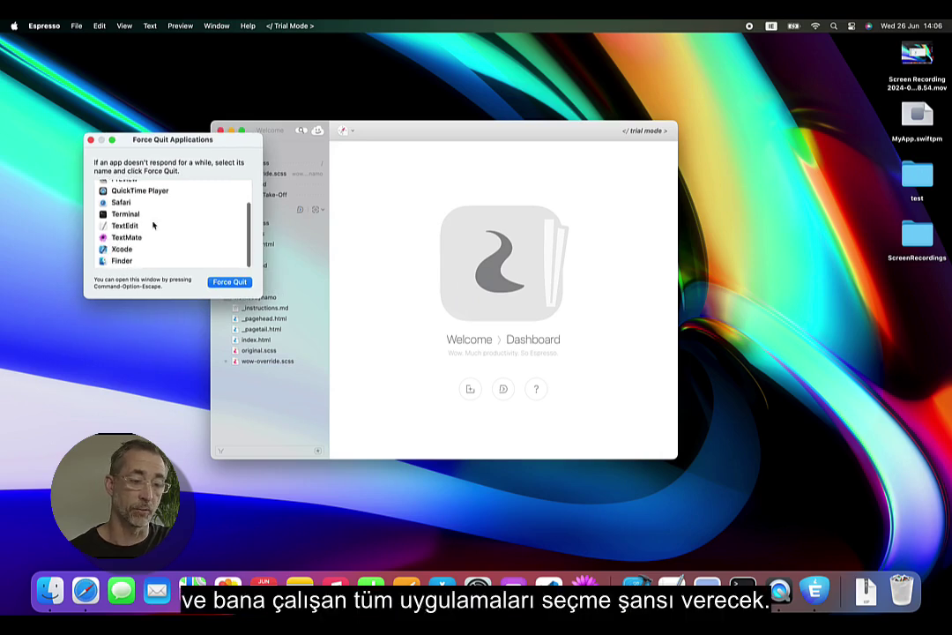
Step: Select Espresso among the running apps, force it to quit and close the Force Quit Applications window
{"action": "left_click", "coordinate": [148, 225]}
{"action": "key", "text": "Up"}
{"action": "key", "text": "Up"}
{"action": "key", "text": "Up"}
{"action": "key", "text": "Up"}
{"action": "key", "text": "Up"}
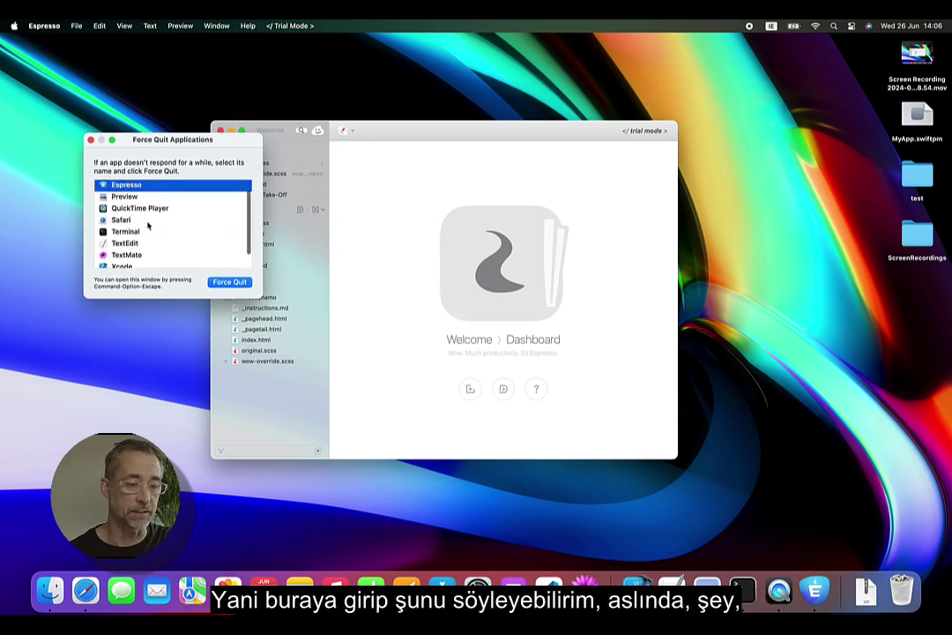
{"action": "scroll", "coordinate": [148, 226], "scroll_direction": "up", "scroll_amount": 1}
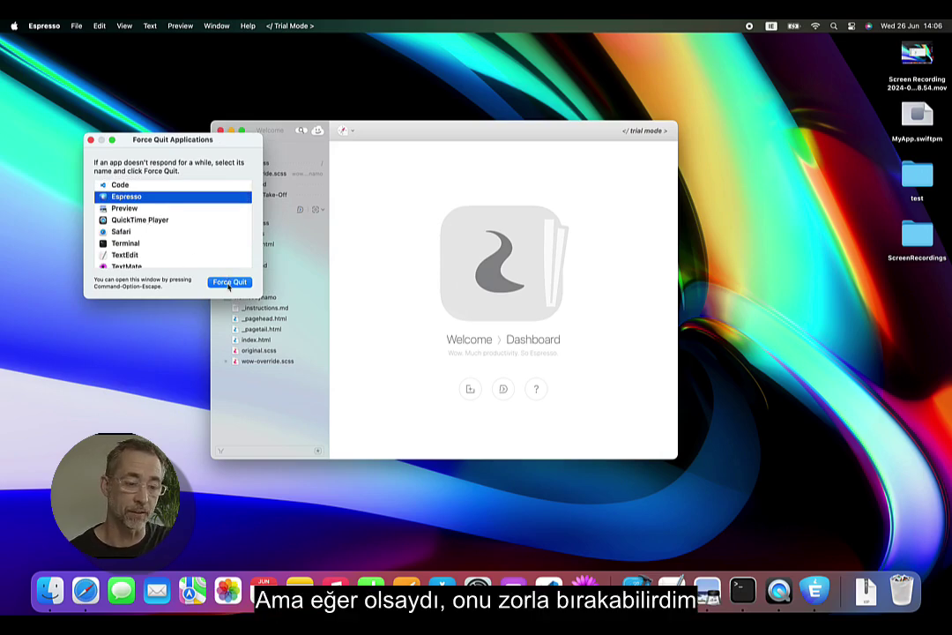
{"action": "left_click", "coordinate": [229, 283]}
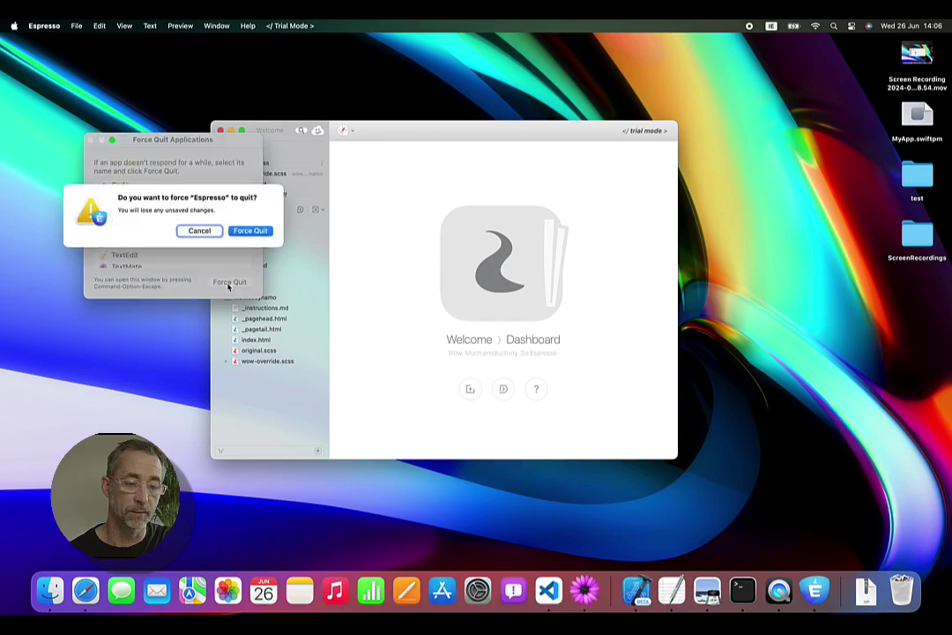
{"action": "left_click", "coordinate": [261, 234]}
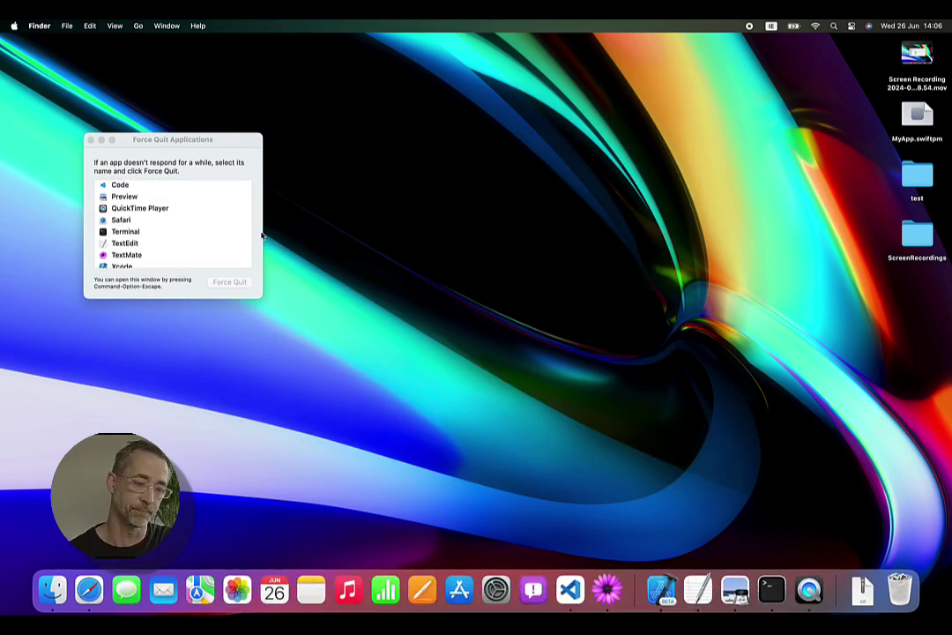
{"action": "left_click", "coordinate": [91, 139]}
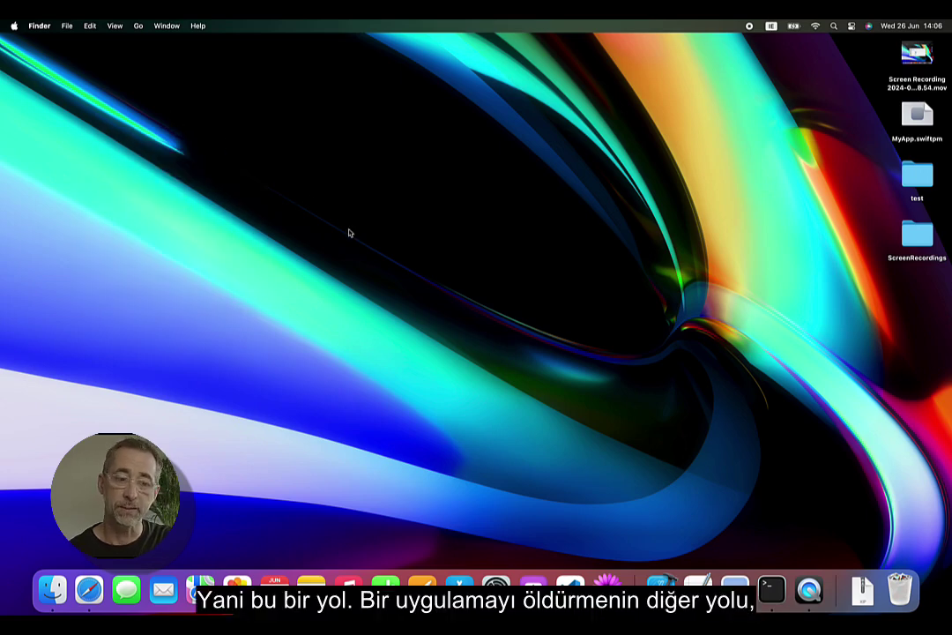
Step: Quit Visual Studio Code directly from the app switcher
{"action": "key", "text": "super+Tab"}
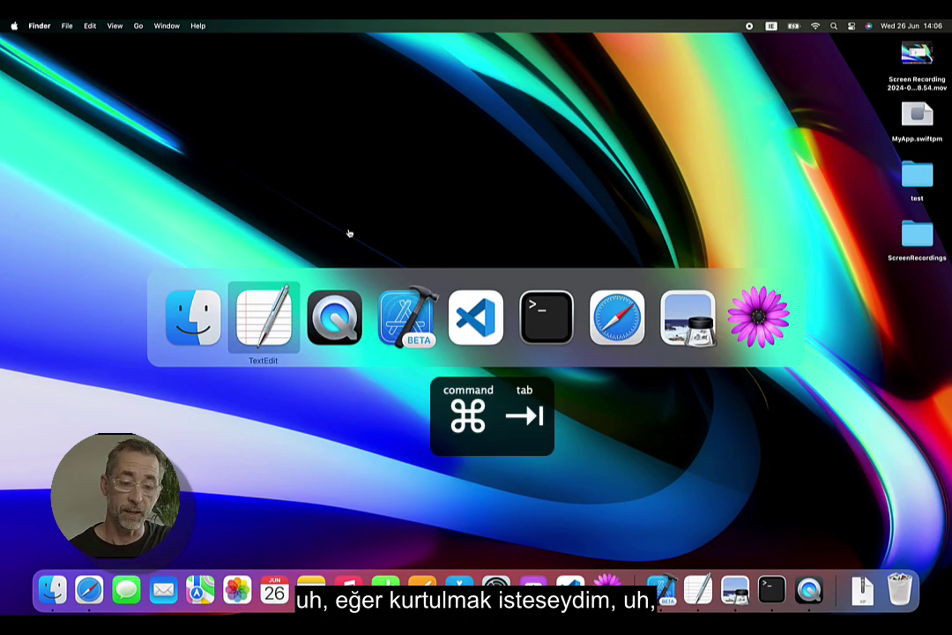
{"action": "key", "text": "super+Tab"}
{"action": "key", "text": "super+Tab"}
{"action": "key", "text": "super+Tab"}
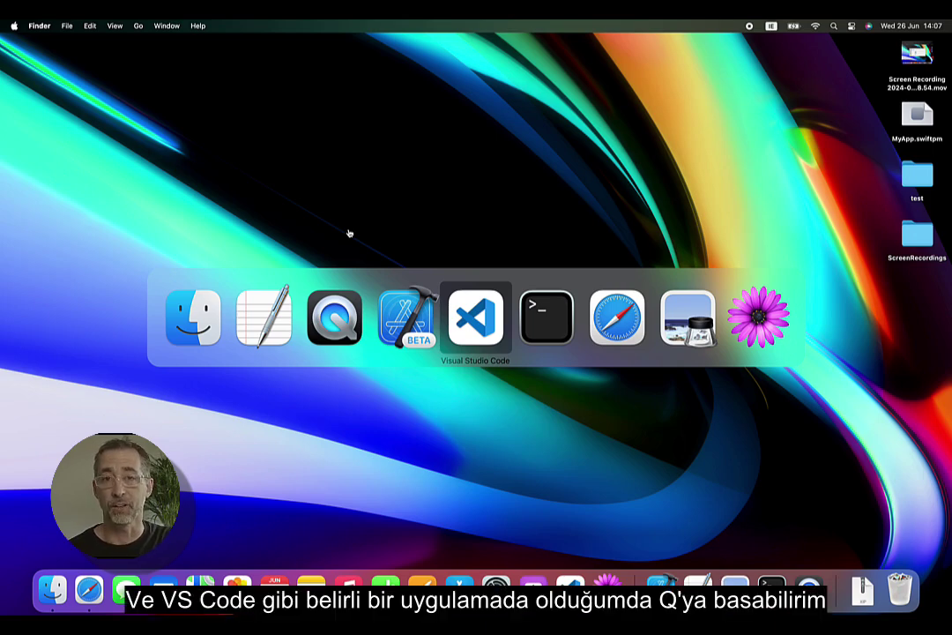
{"action": "key", "text": "super+q"}
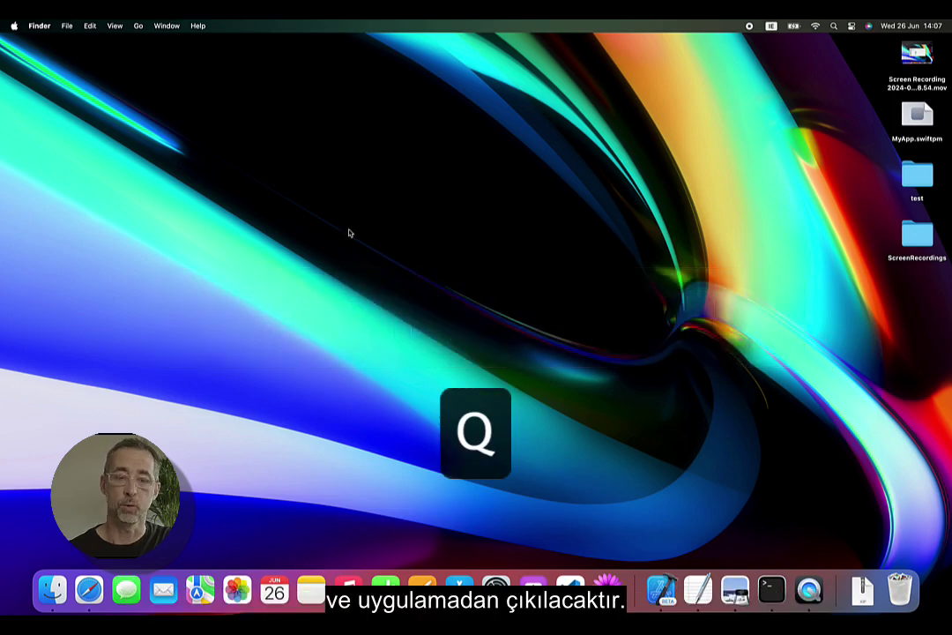
Step: Cycle through the app switcher to check which apps are still running
{"action": "key", "text": "super+Tab"}
{"action": "key", "text": "super+Tab"}
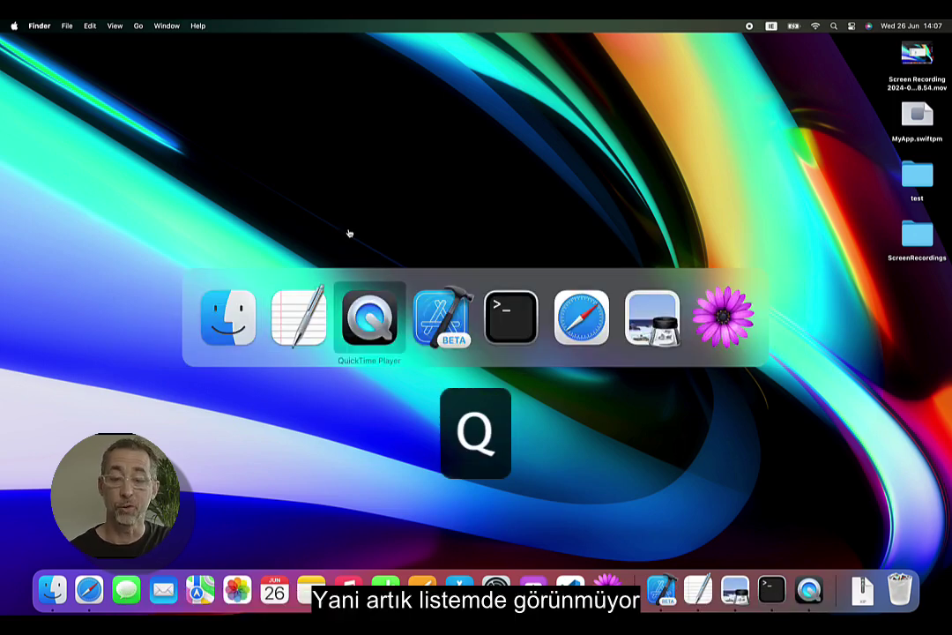
{"action": "key", "text": "super+Tab"}
{"action": "key", "text": "super+Tab"}
{"action": "key", "text": "super+Tab"}
{"action": "key", "text": "super+Tab"}
{"action": "key", "text": "super+Tab"}
{"action": "key", "text": "super+Tab"}
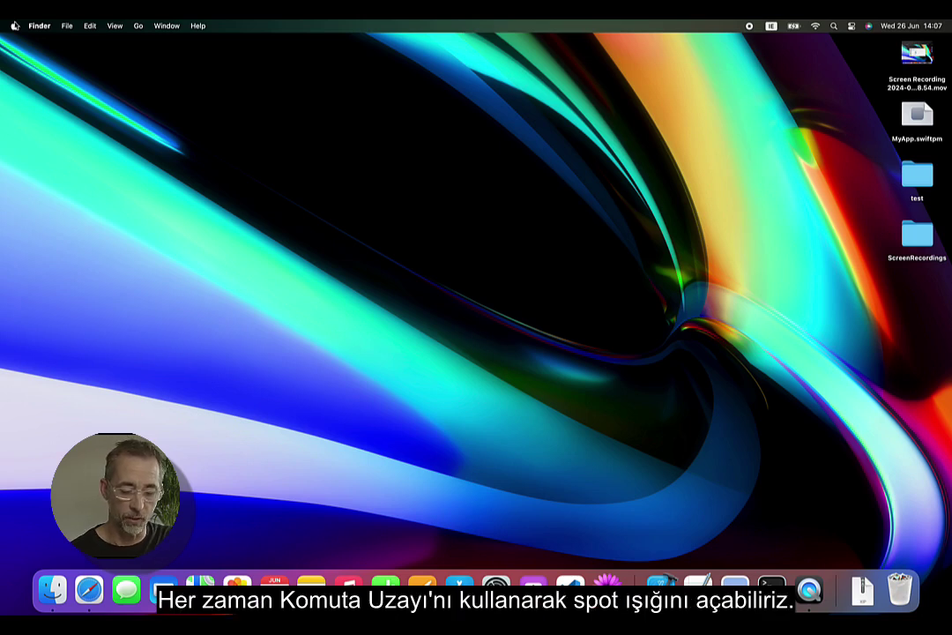
Step: Launch Activity Monitor by searching Spotlight for "acti", move its window higher on the desktop and enlarge it
{"action": "key", "text": "super+space"}
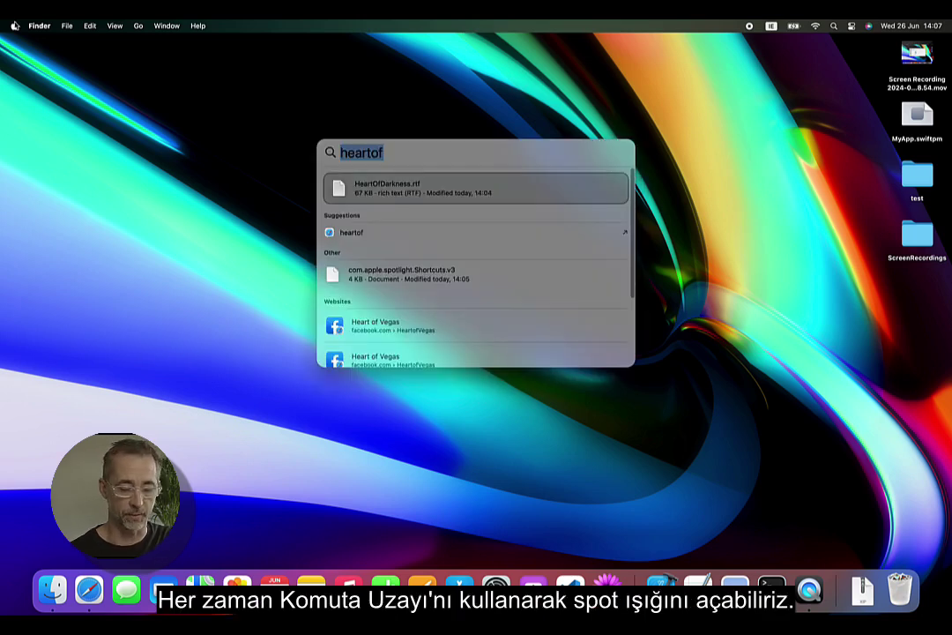
{"action": "type", "text": "acti"}
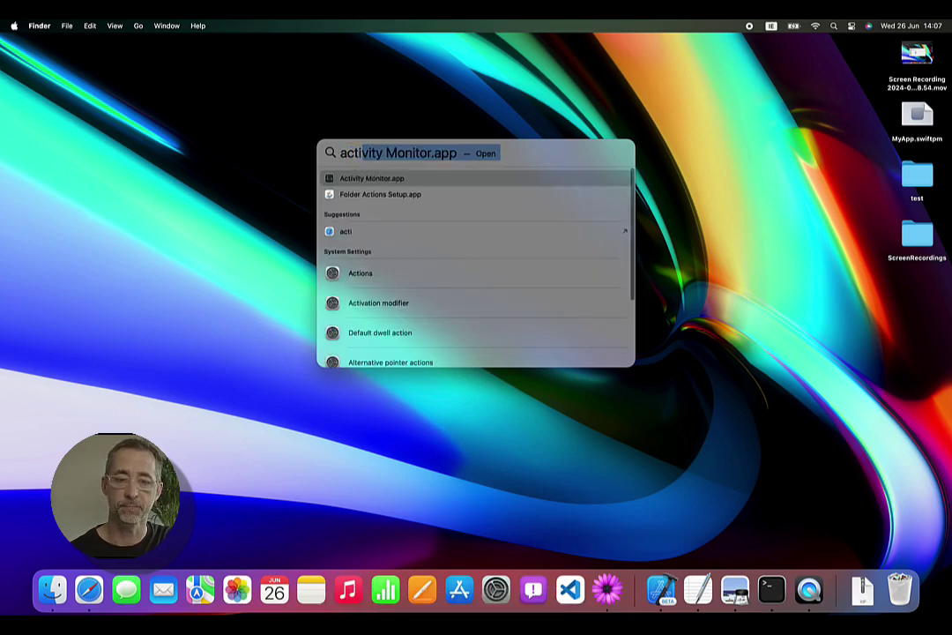
{"action": "key", "text": "Return"}
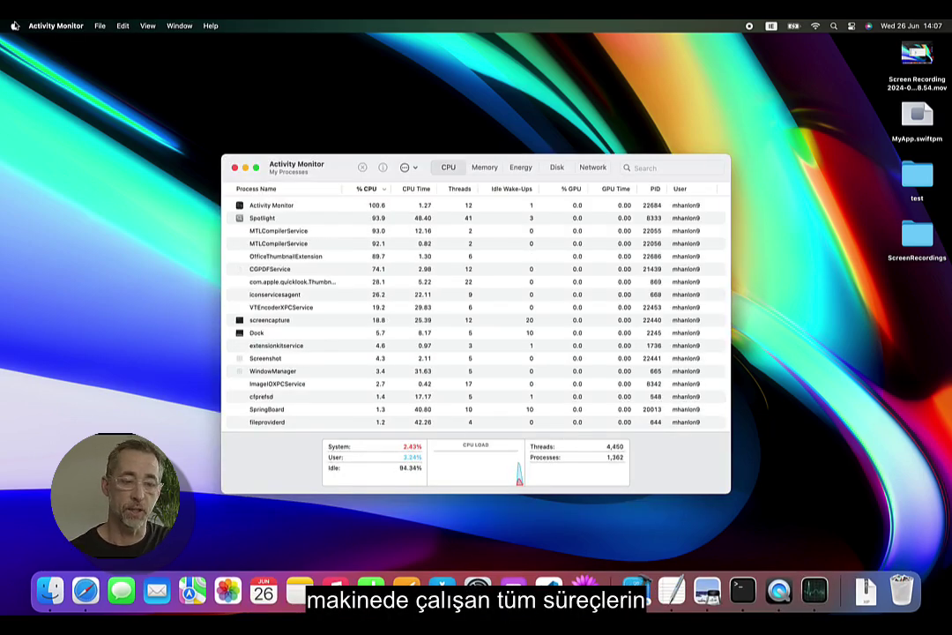
{"action": "left_click_drag", "start_coordinate": [326, 161], "coordinate": [271, 74]}
{"action": "left_click_drag", "start_coordinate": [676, 407], "coordinate": [734, 434]}
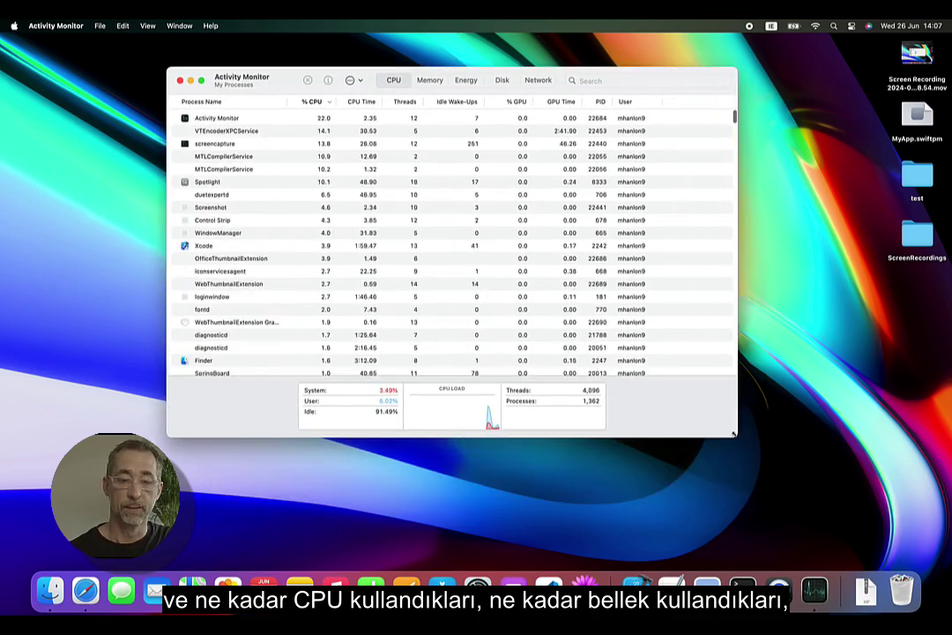
Step: Review the Memory, Energy, Disk and Network activity, and view the optional columns available for the Network process list
{"action": "left_click", "coordinate": [432, 80]}
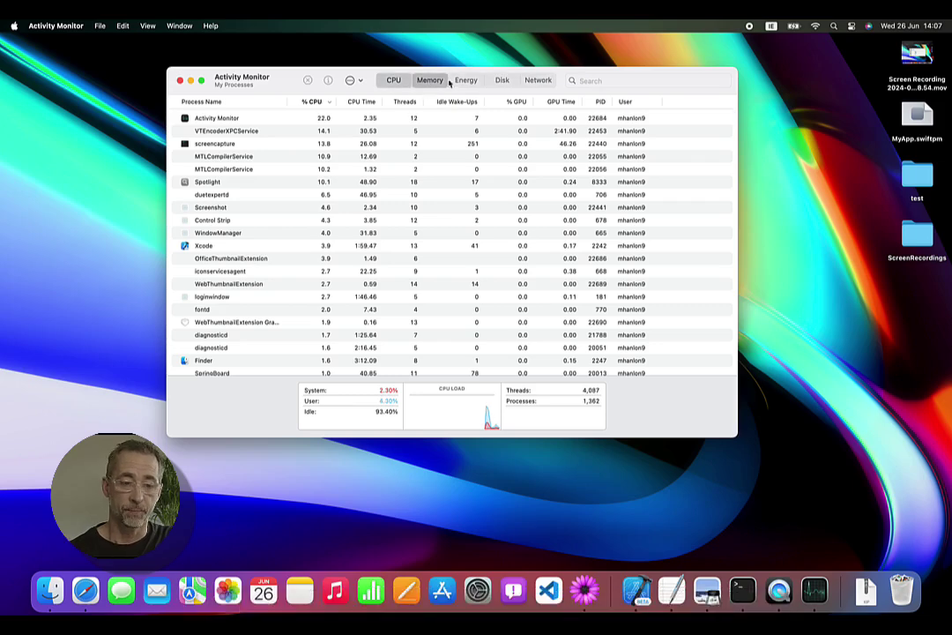
{"action": "left_click", "coordinate": [465, 80]}
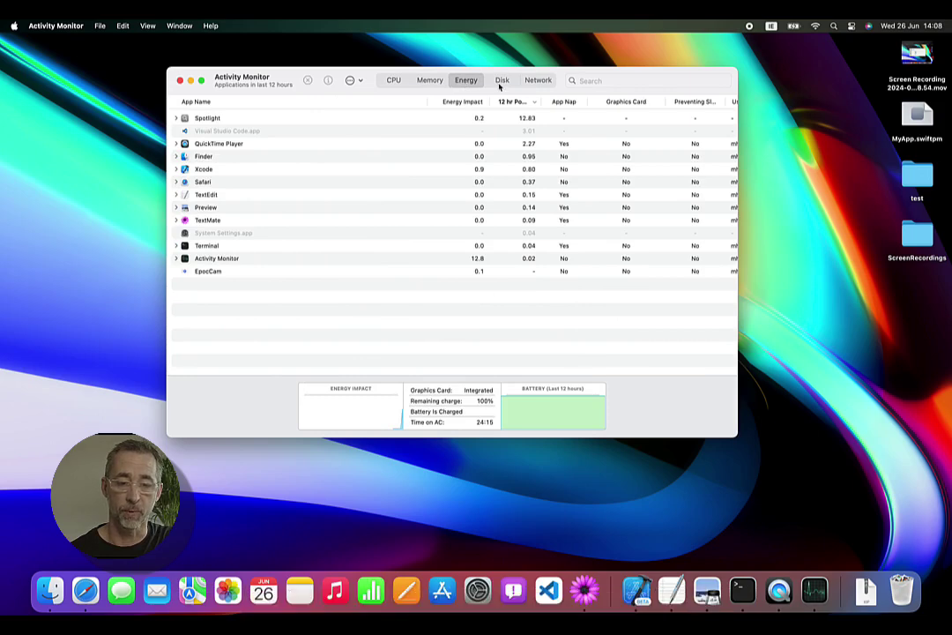
{"action": "left_click", "coordinate": [502, 80]}
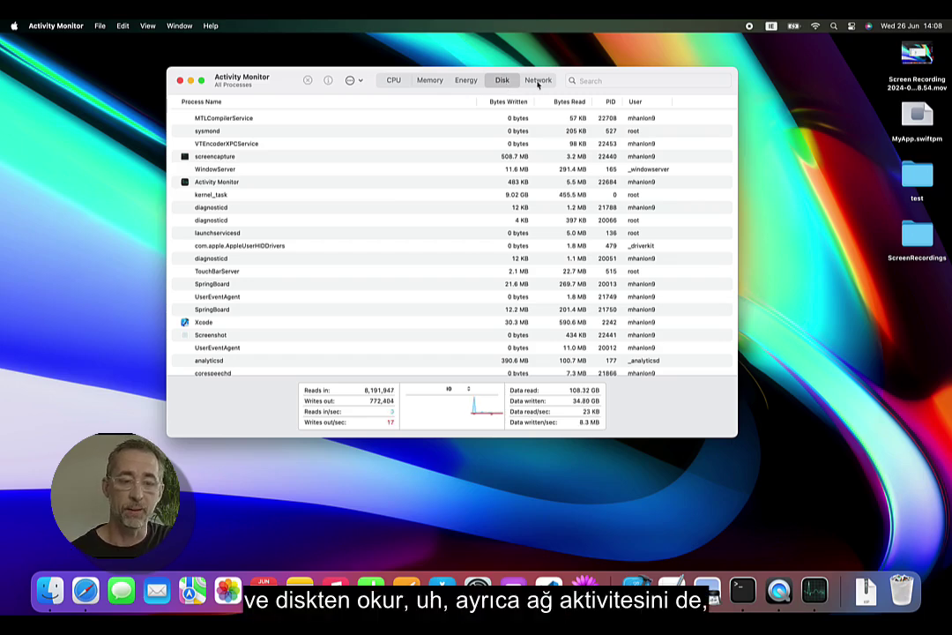
{"action": "left_click", "coordinate": [537, 81]}
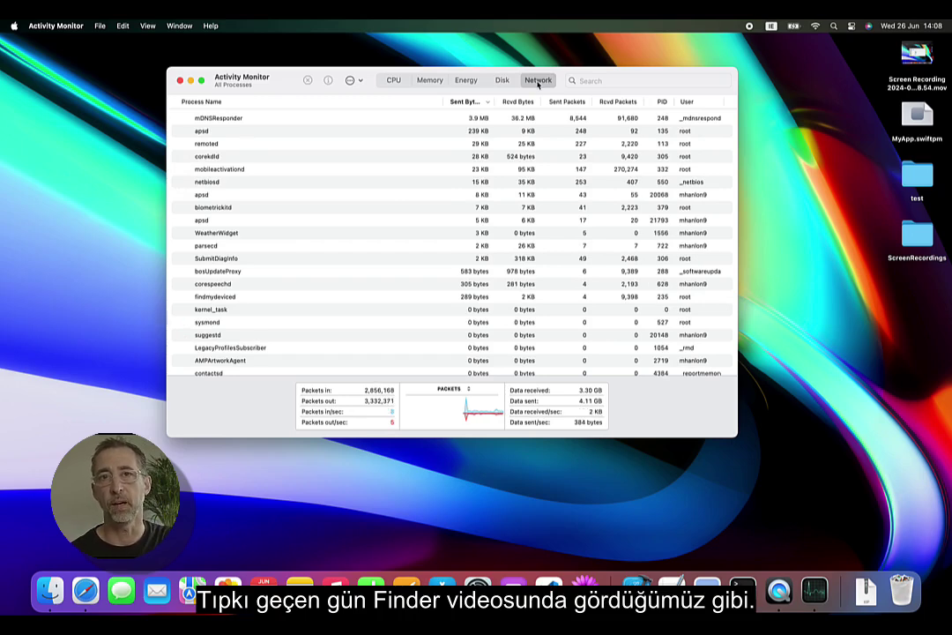
{"action": "right_click", "coordinate": [411, 103]}
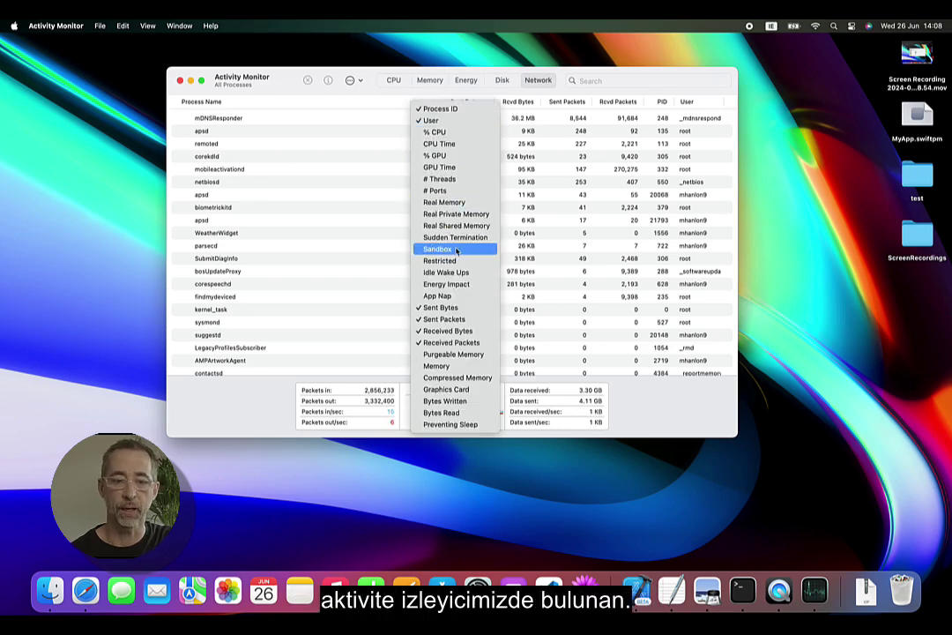
{"action": "left_click", "coordinate": [375, 219]}
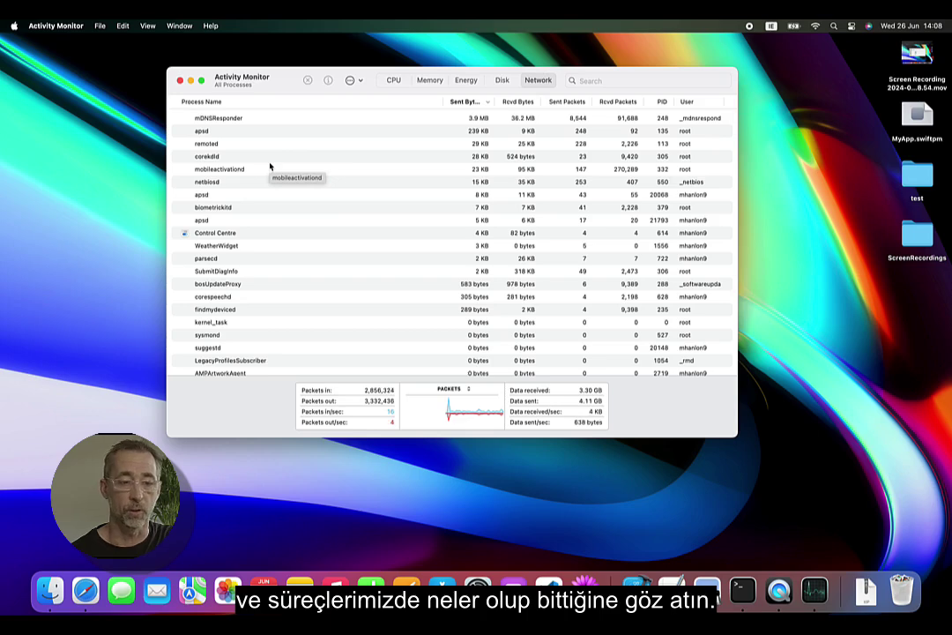
Step: Inspect the Activity Monitor process in the CPU view, examining its detailed information, statistics, and open files and ports
{"action": "left_click", "coordinate": [390, 81]}
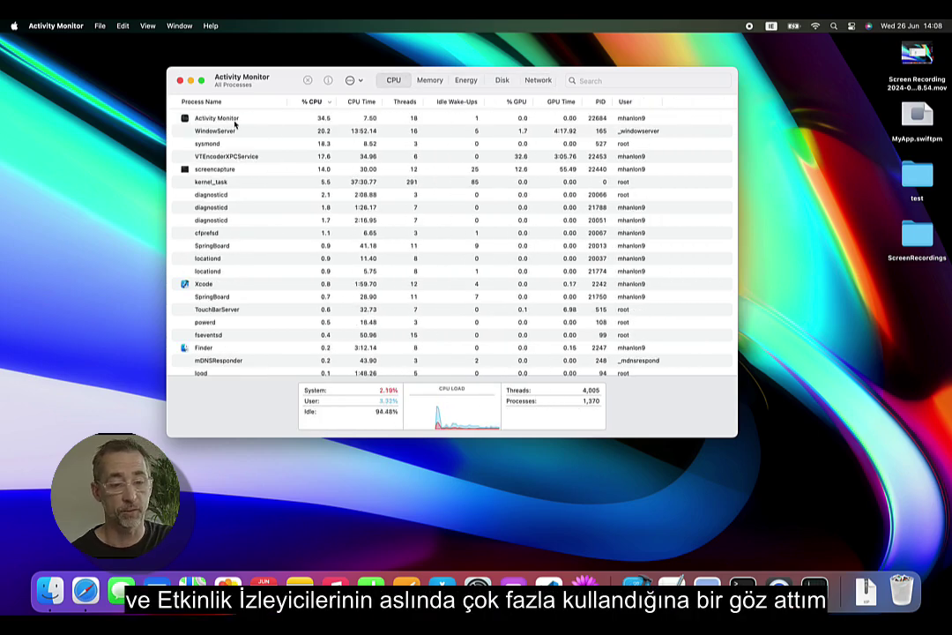
{"action": "left_click", "coordinate": [233, 119]}
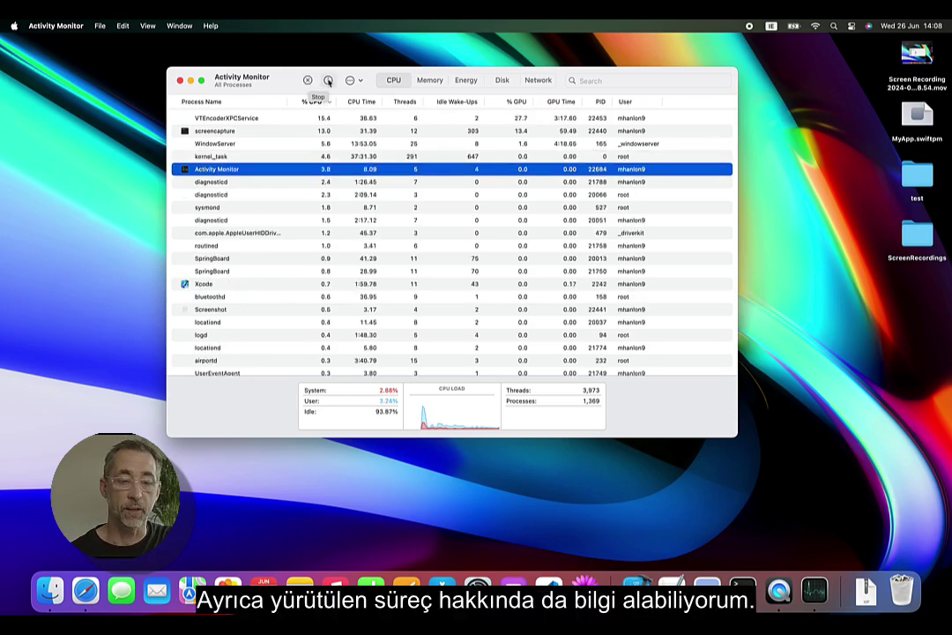
{"action": "left_click", "coordinate": [329, 81]}
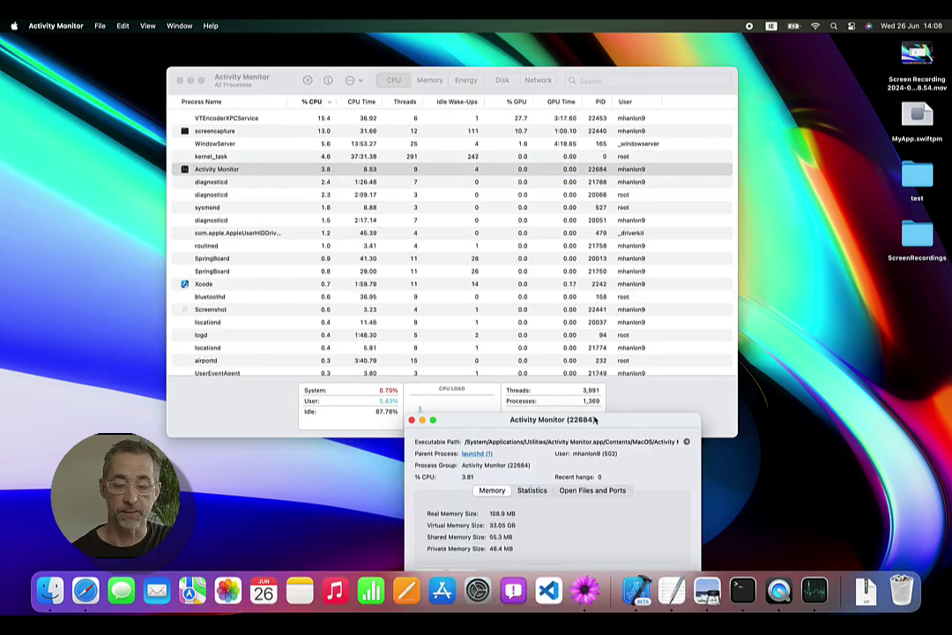
{"action": "left_click_drag", "start_coordinate": [571, 548], "coordinate": [553, 406]}
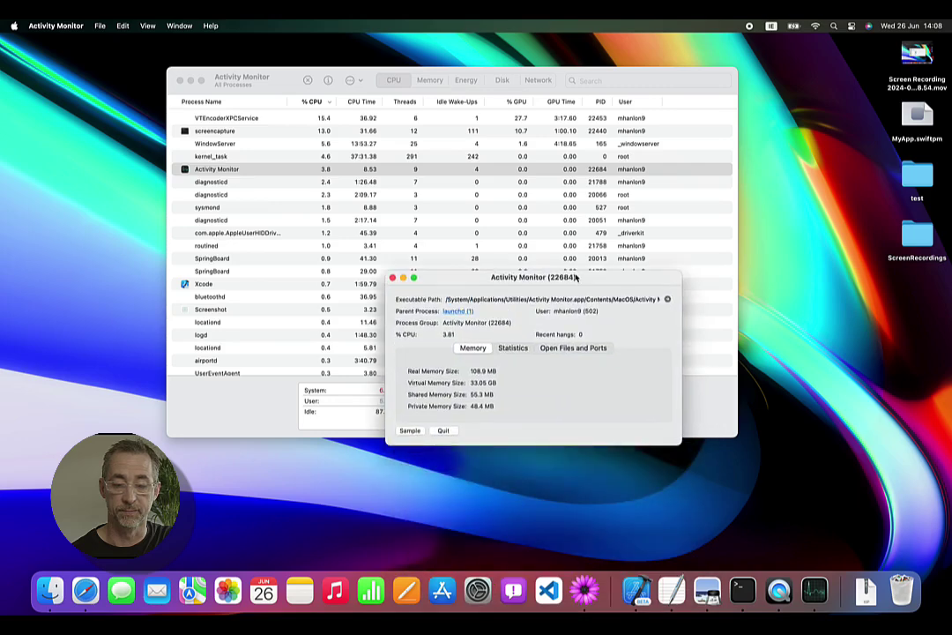
{"action": "left_click", "coordinate": [513, 349]}
{"action": "left_click", "coordinate": [561, 350]}
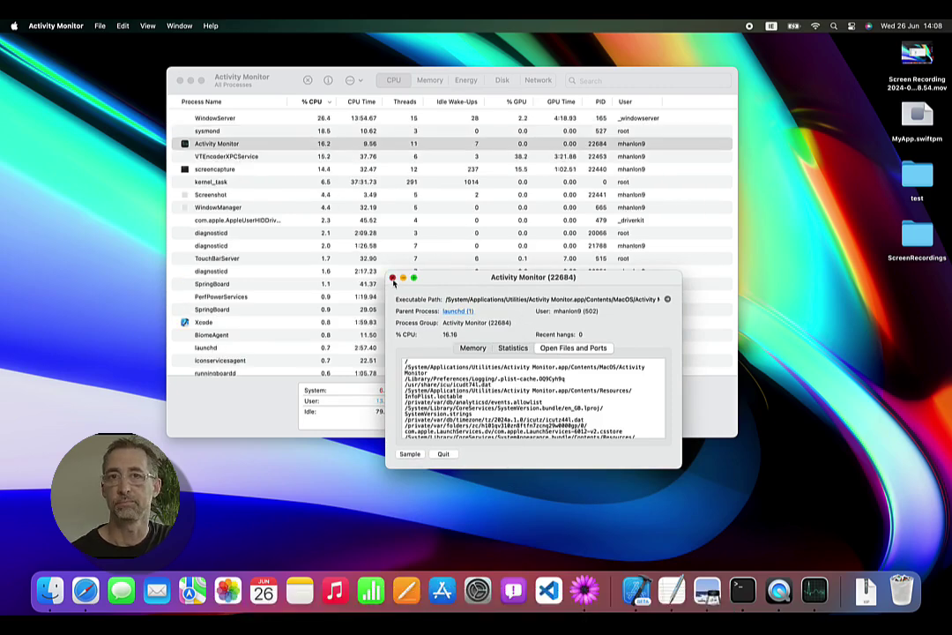
Step: Close the Activity Monitor process details and open a new Finder window
{"action": "left_click", "coordinate": [393, 278]}
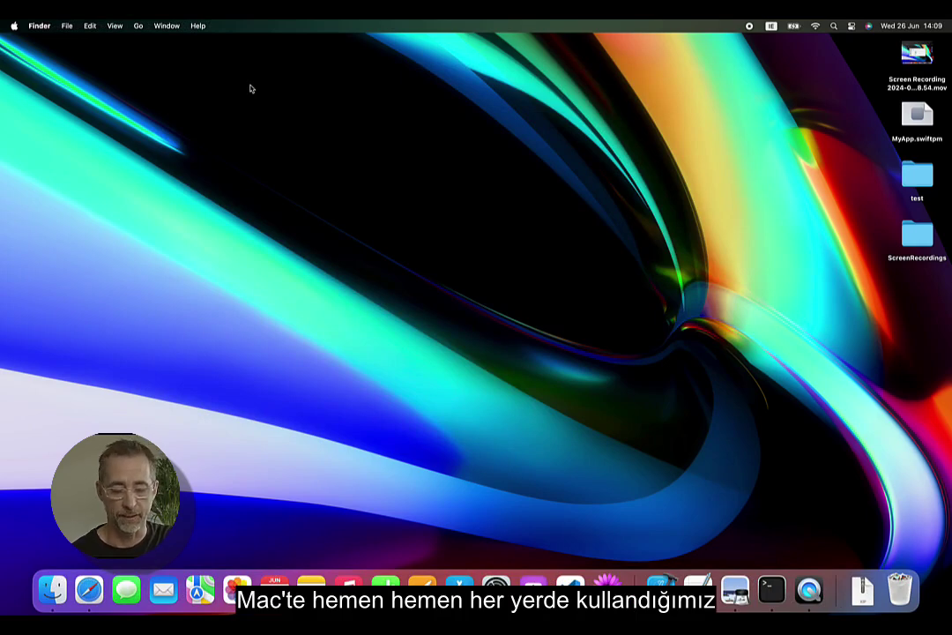
{"action": "key", "text": "super+n"}
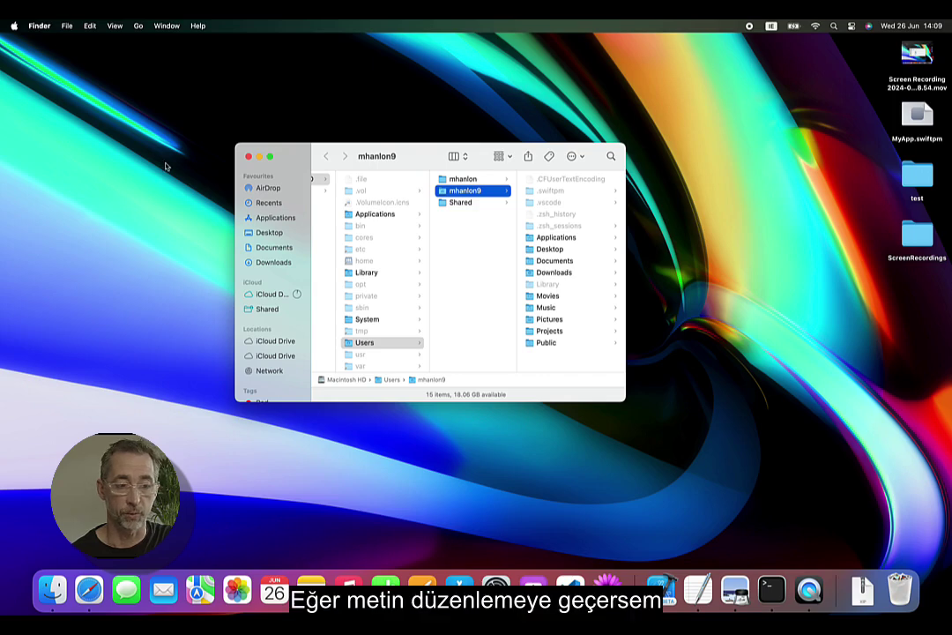
Step: Switch to TextEdit, create a new blank document and open the app's settings, checking the matching menu command
{"action": "key", "text": "super+Tab"}
{"action": "key", "text": "super+n"}
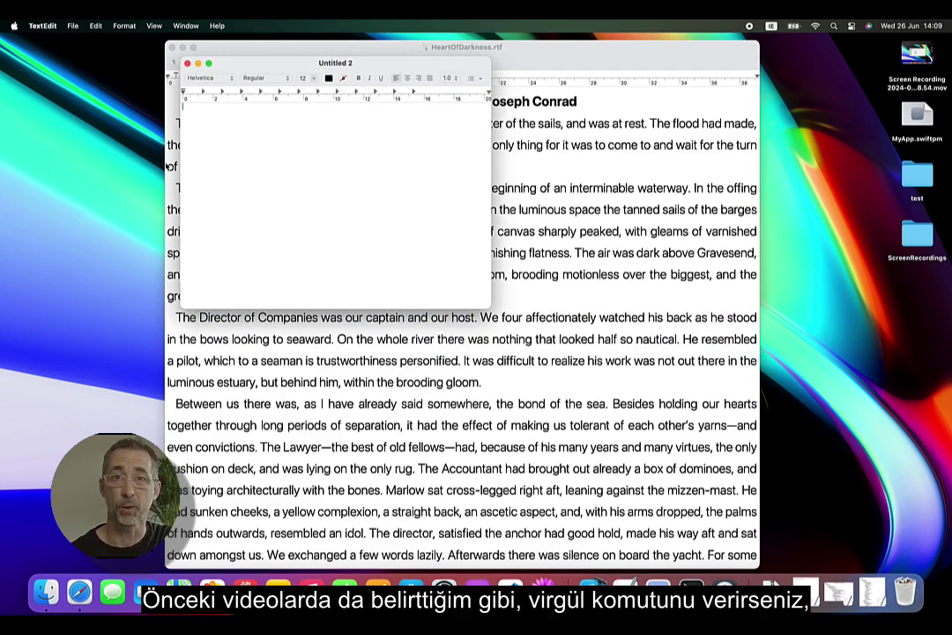
{"action": "key", "text": "super+comma"}
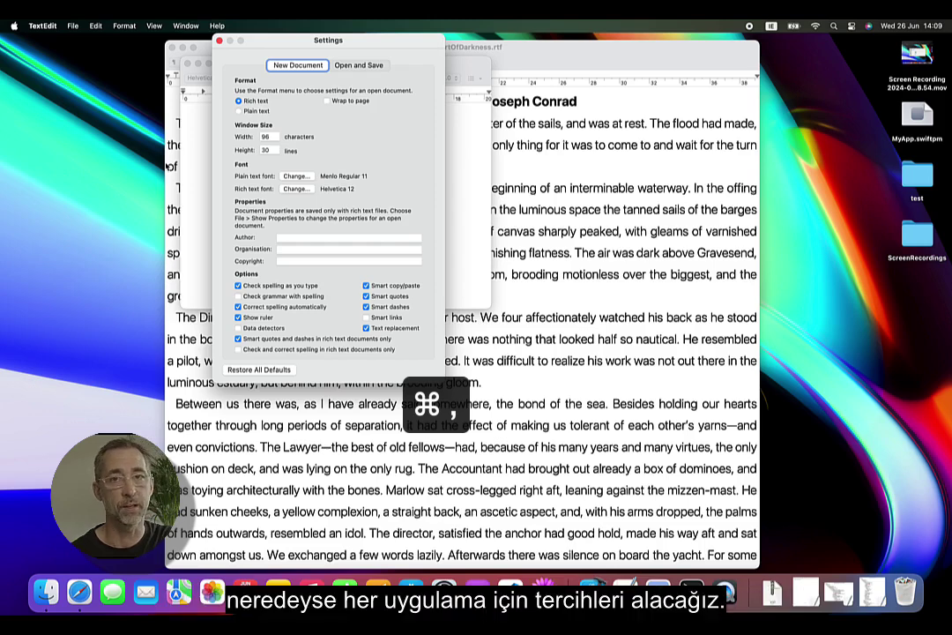
{"action": "left_click", "coordinate": [40, 24]}
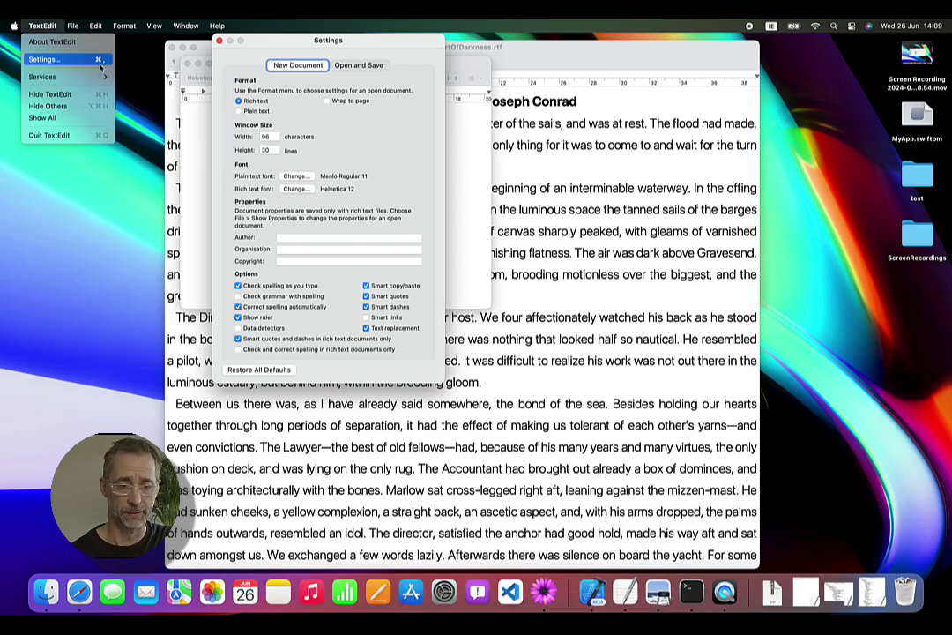
{"action": "left_click", "coordinate": [412, 92]}
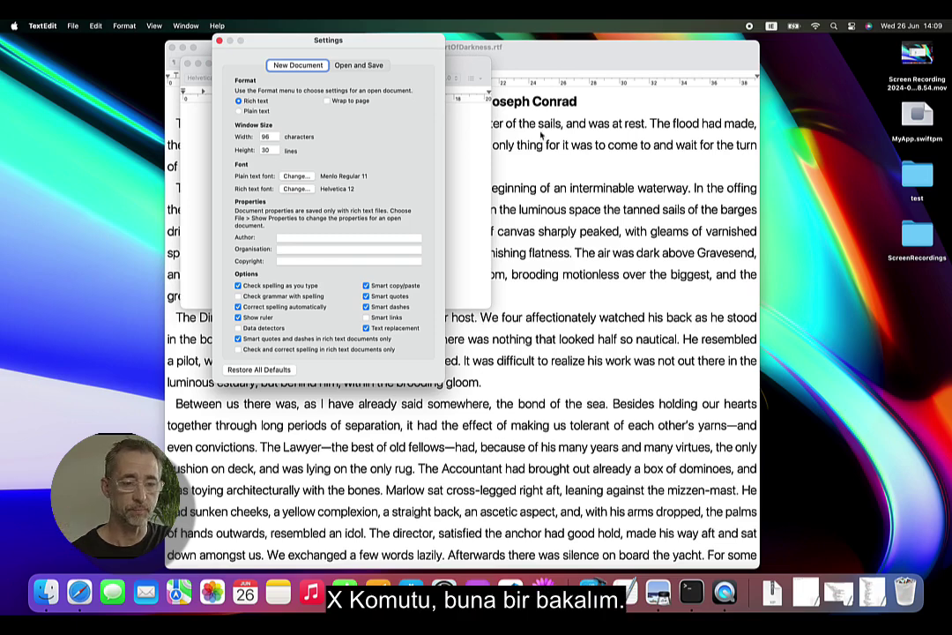
Step: Bring the untitled document to the front and restore the minimised document The Quick Brown Fox
{"action": "key", "text": "super+n"}
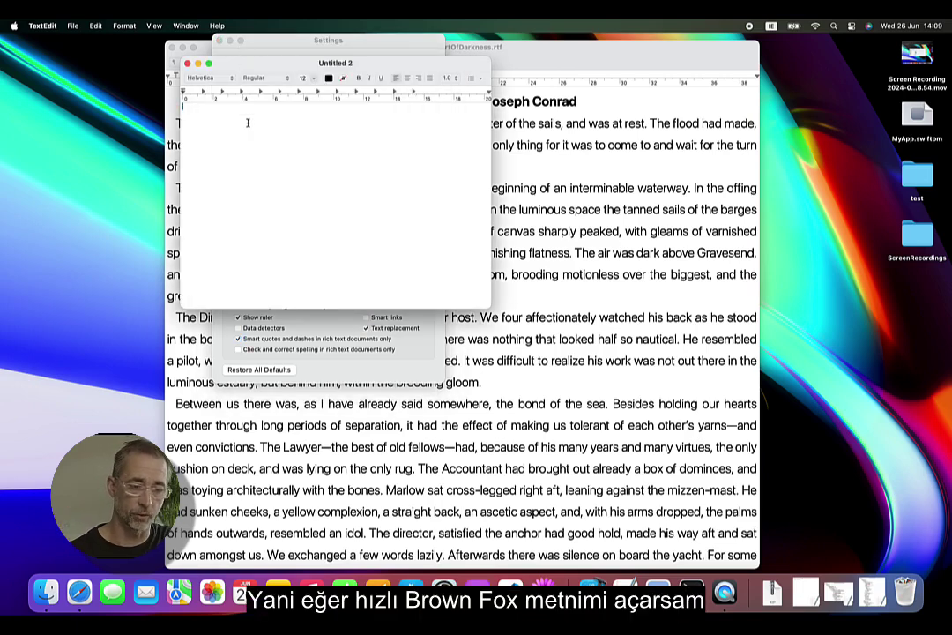
{"action": "left_click", "coordinate": [176, 25]}
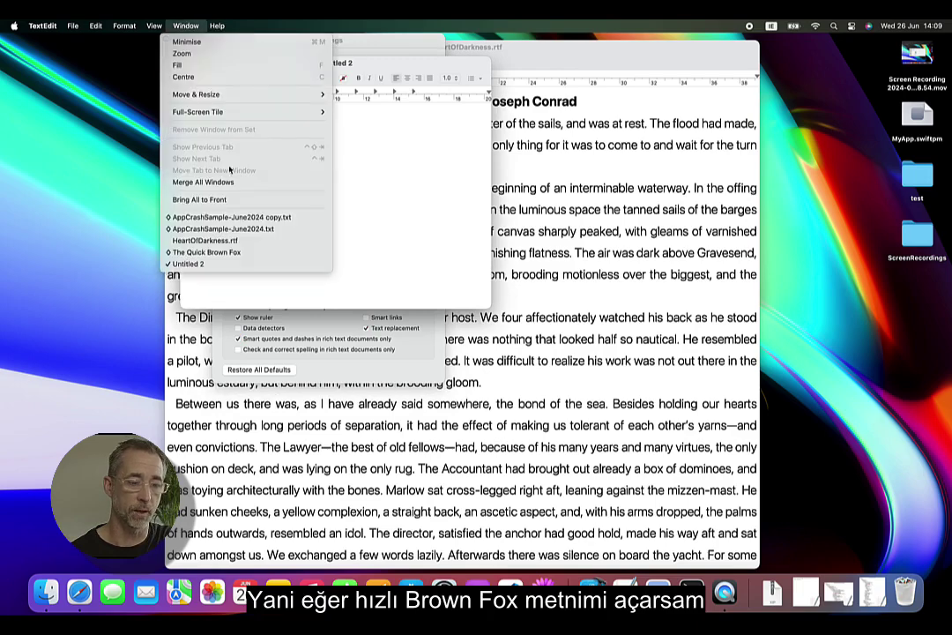
{"action": "left_click", "coordinate": [212, 252]}
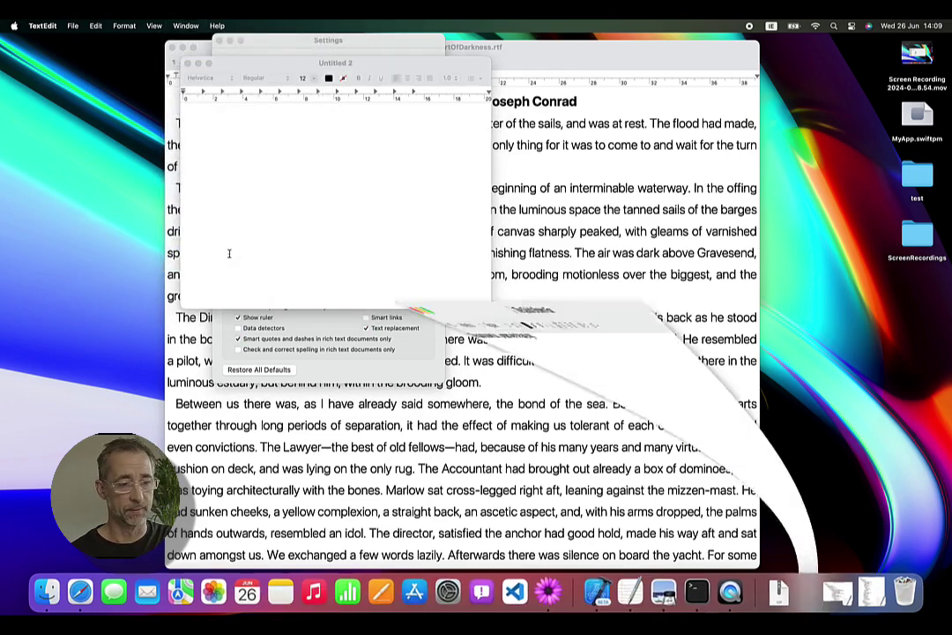
Step: Cut the word "jumped" from the sentence and paste it on its own line below
{"action": "double_click", "coordinate": [73, 70]}
{"action": "key", "text": "super+x"}
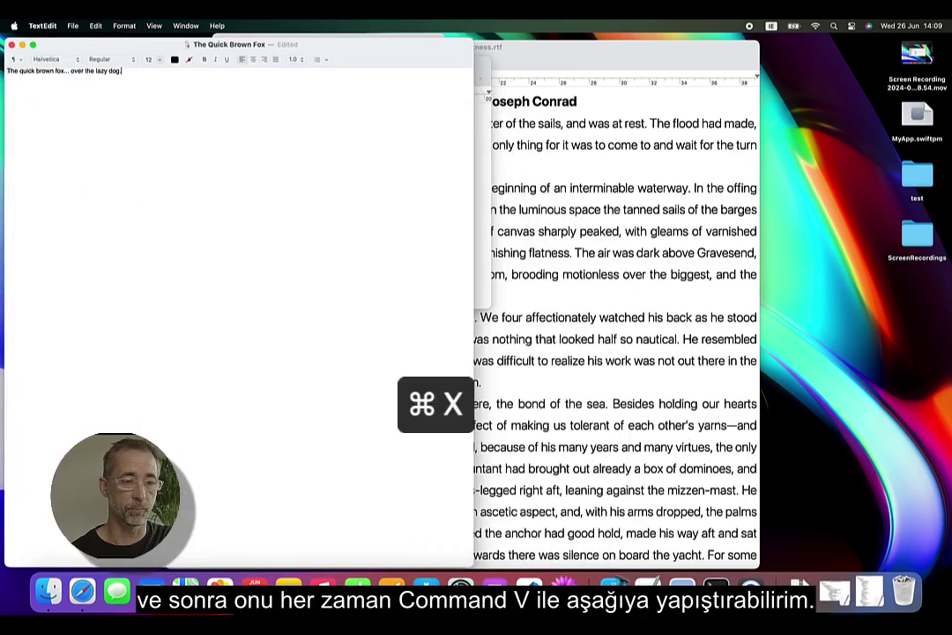
{"action": "key", "text": "Down"}
{"action": "key", "text": "super+v"}
{"action": "key", "text": "super+v"}
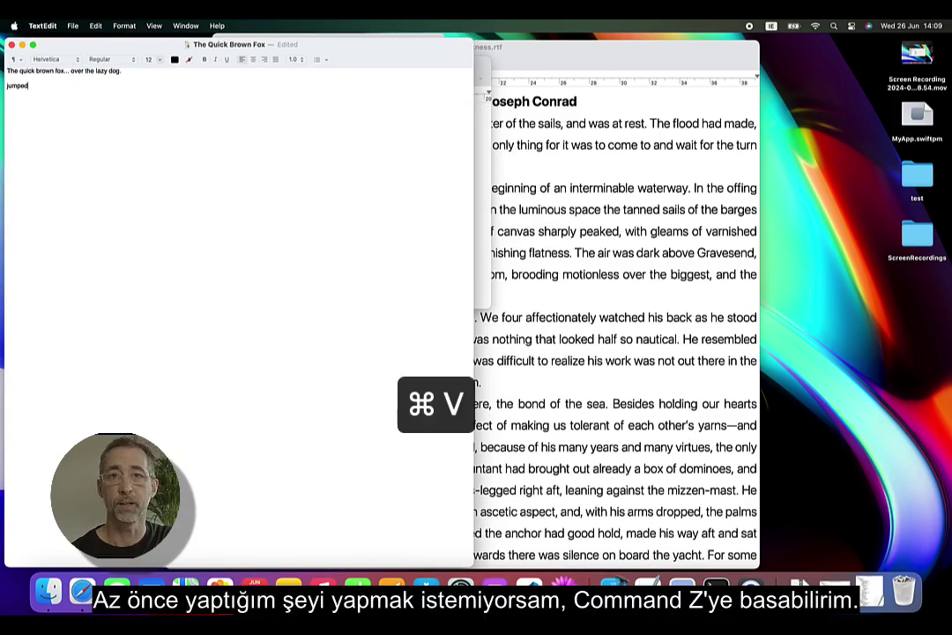
Step: Undo the paste and the cut of the word "jumped"
{"action": "key", "text": "super+z"}
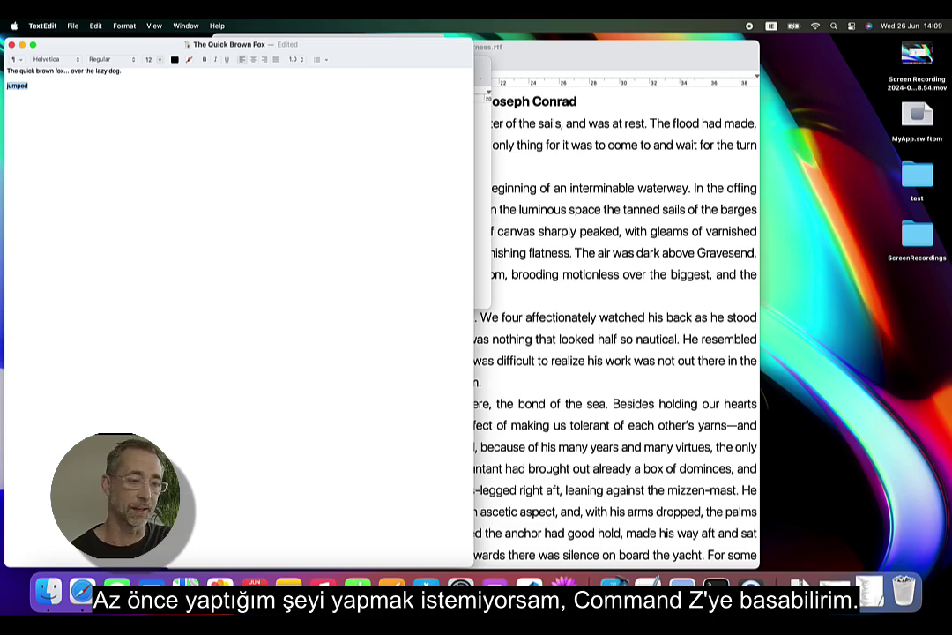
{"action": "key", "text": "super+z"}
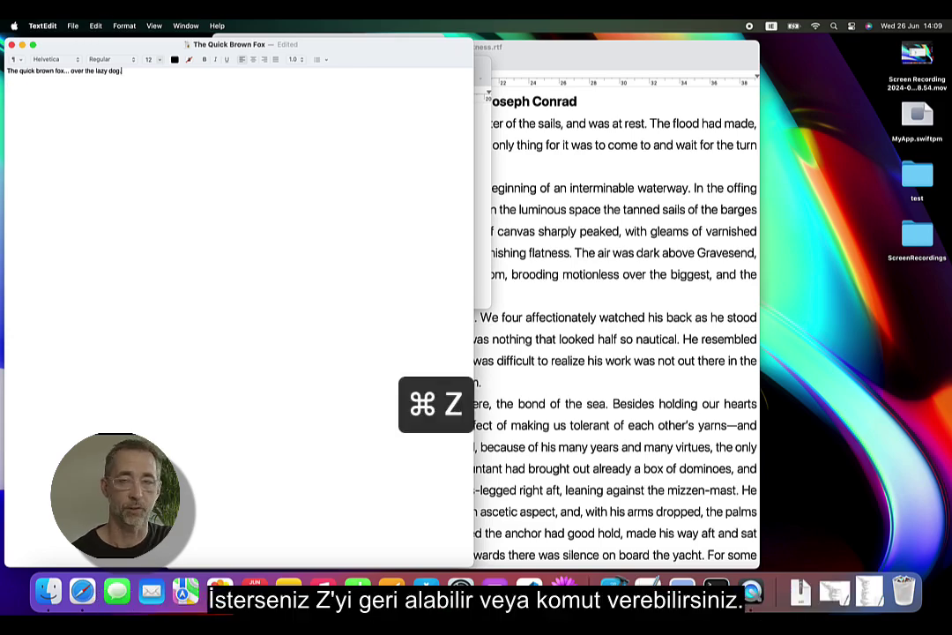
{"action": "key", "text": "super+z"}
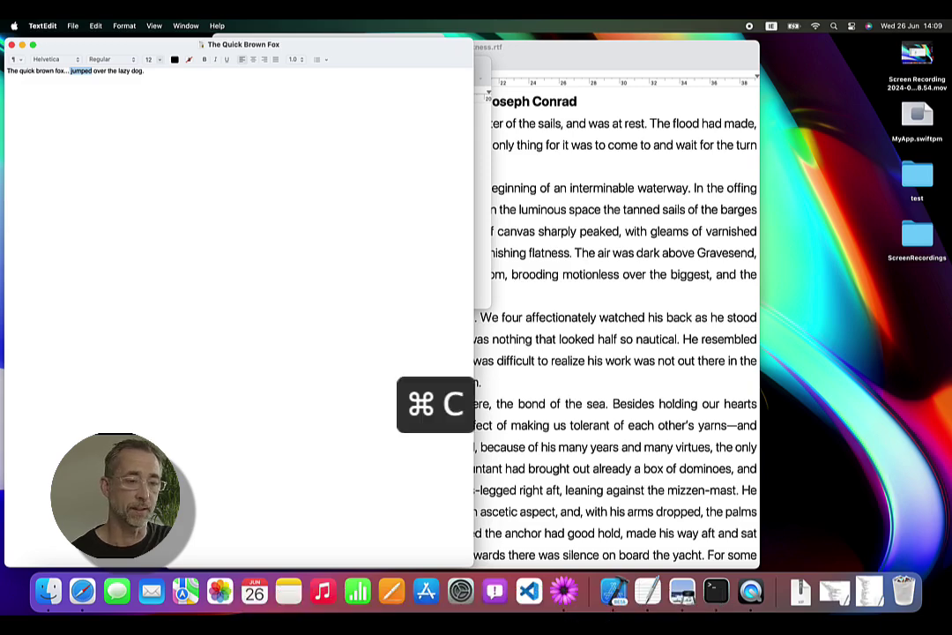
Step: Copy "jumped", paste it two lines below the sentence, and select all the text in the document
{"action": "key", "text": "super+c"}
{"action": "left_click", "coordinate": [144, 71]}
{"action": "key", "text": "Return"}
{"action": "key", "text": "Return"}
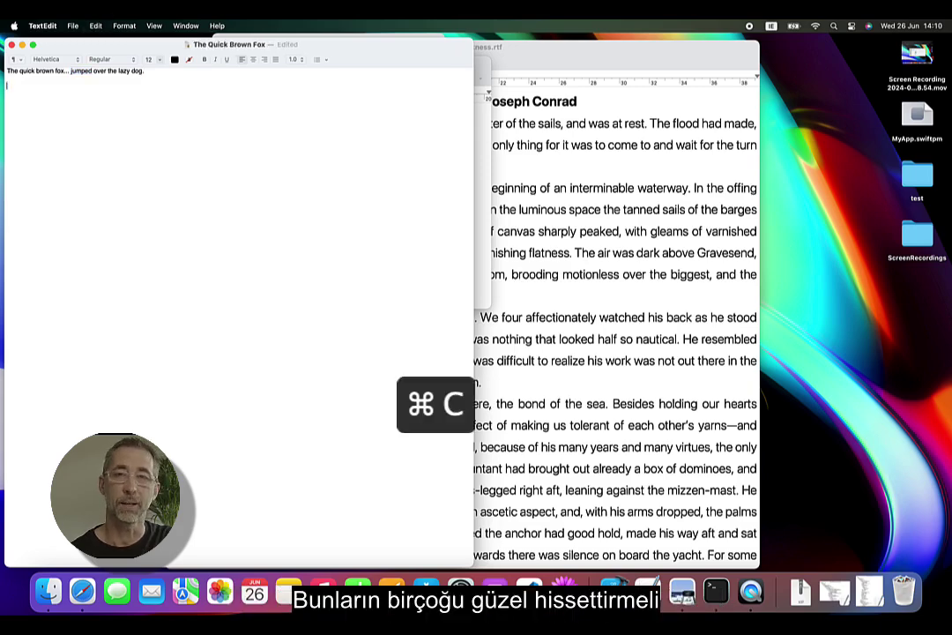
{"action": "key", "text": "super+v"}
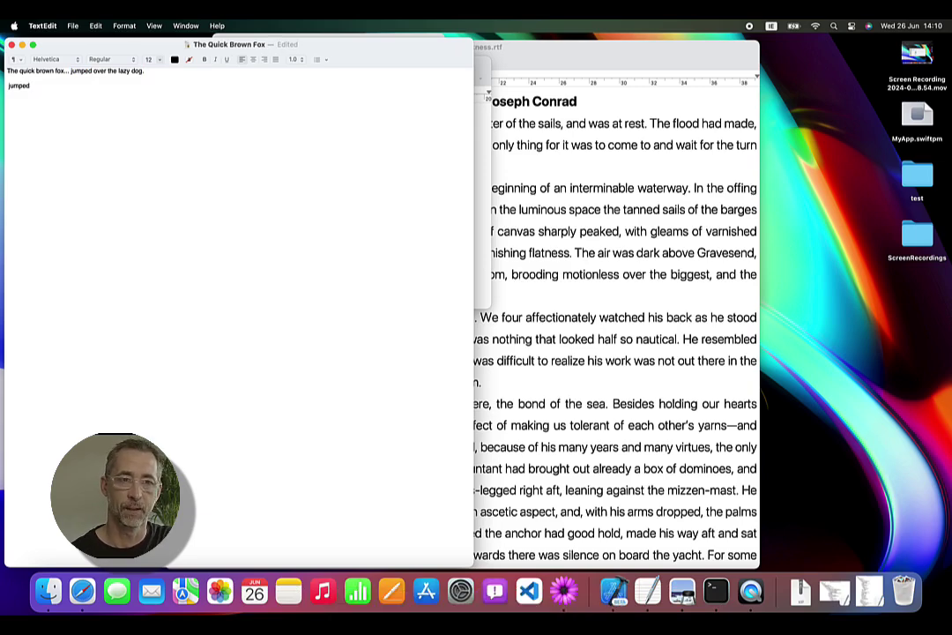
{"action": "key", "text": "super+a"}
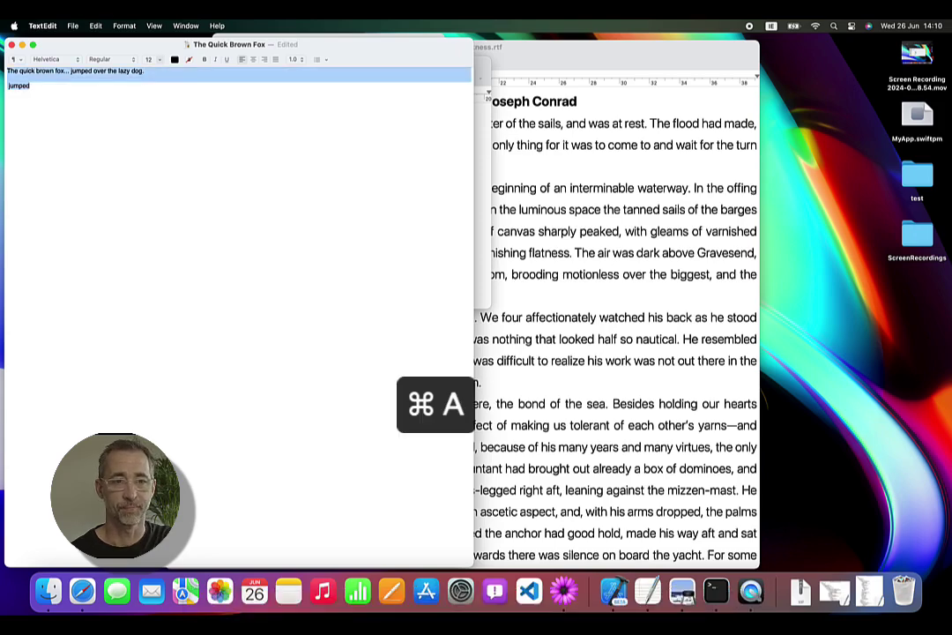
Step: Close The Quick Brown Fox document window and quit TextEdit
{"action": "key", "text": "super+w"}
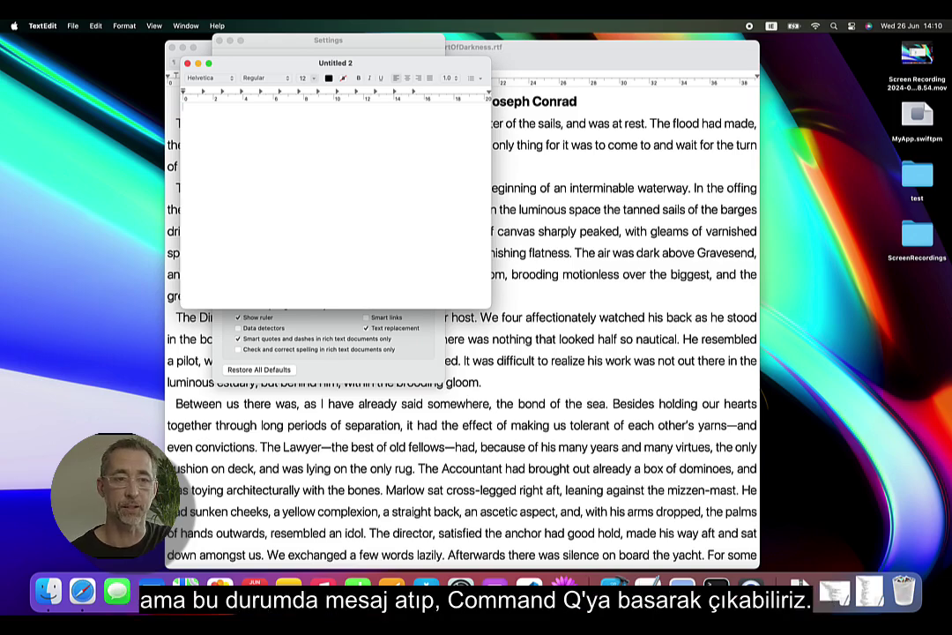
{"action": "key", "text": "cmd+q"}
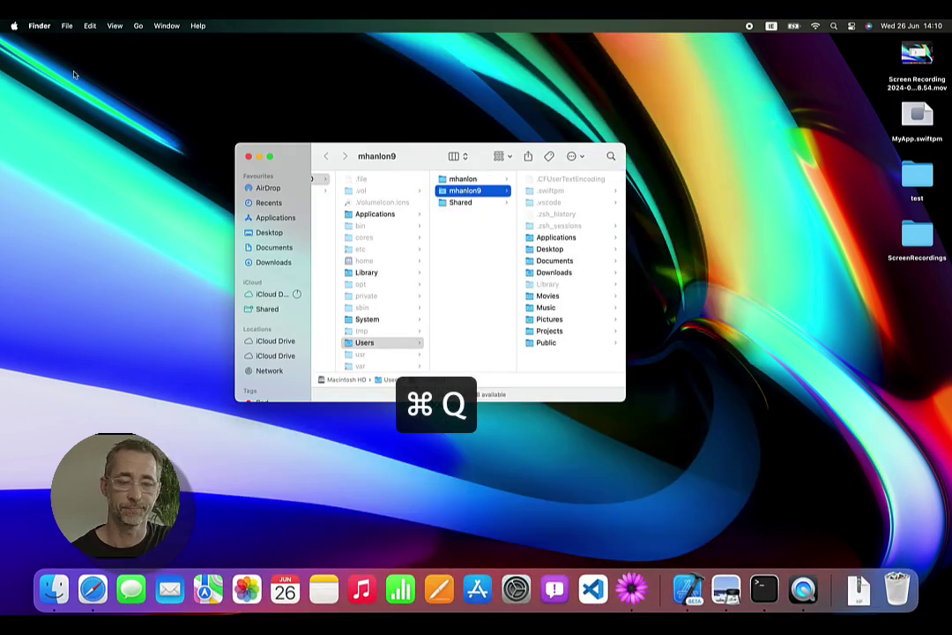
Step: Switch to the text editor showing Volleyball Match Stats file.match and take a screenshot of the entire screen
{"action": "key", "text": "super+Tab"}
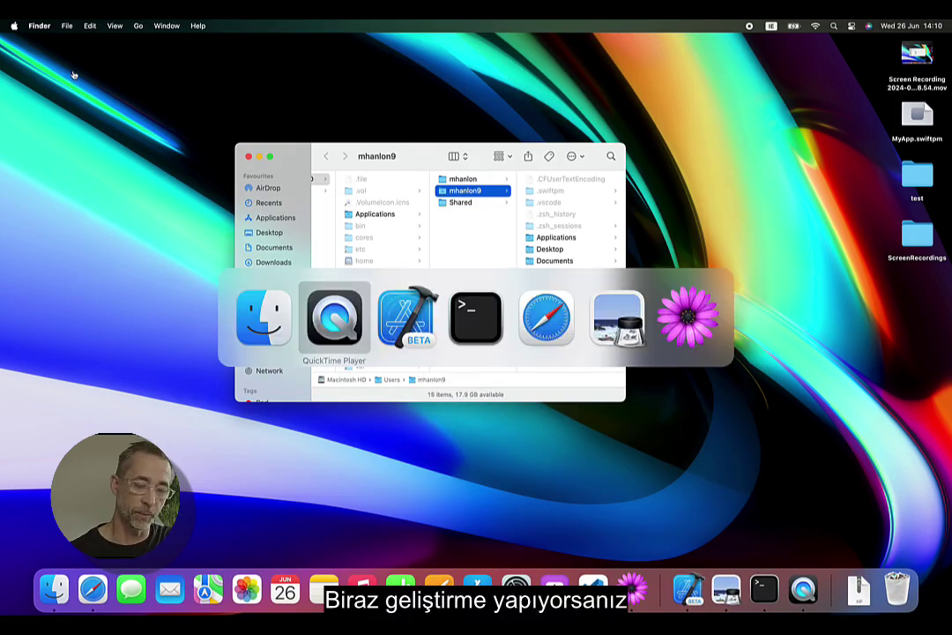
{"action": "key", "text": "super+Tab"}
{"action": "key", "text": "super+Tab"}
{"action": "key", "text": "super+Tab"}
{"action": "key", "text": "super+Tab"}
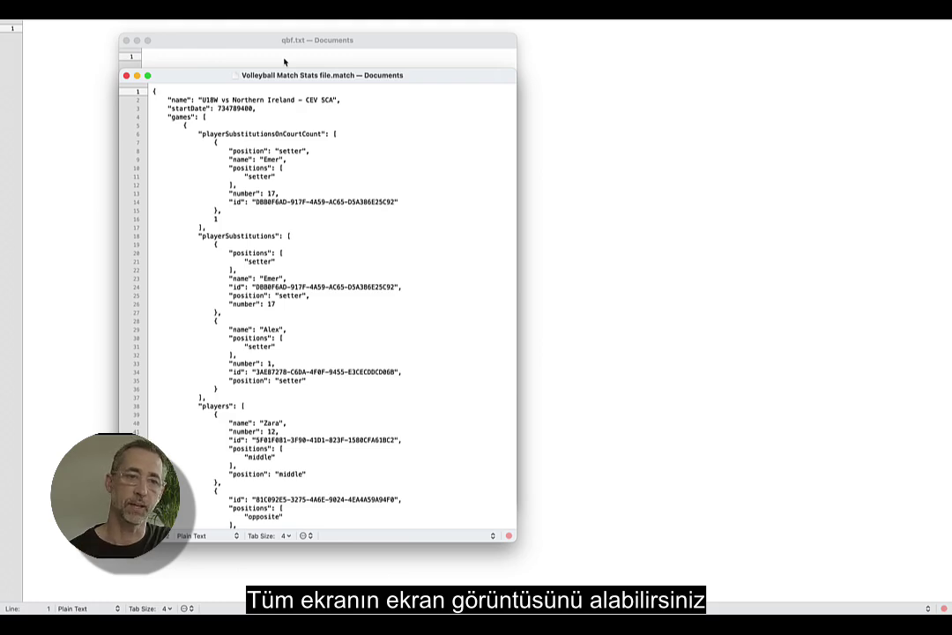
{"action": "key", "text": "shift+super+3"}
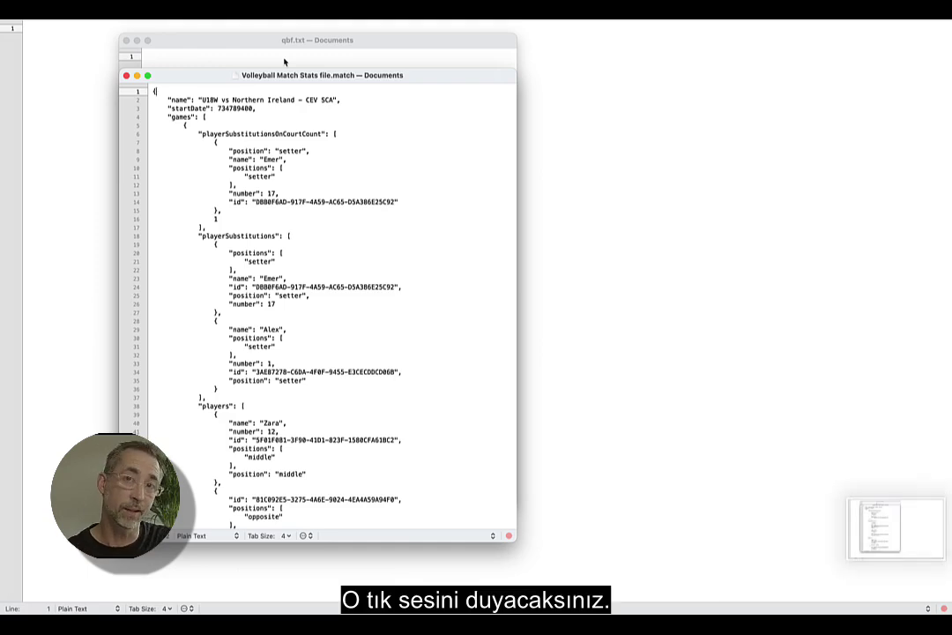
Step: Return to Finder, preview the new screenshot with its copy and share options, and save it to the desktop
{"action": "key", "text": "super+Tab"}
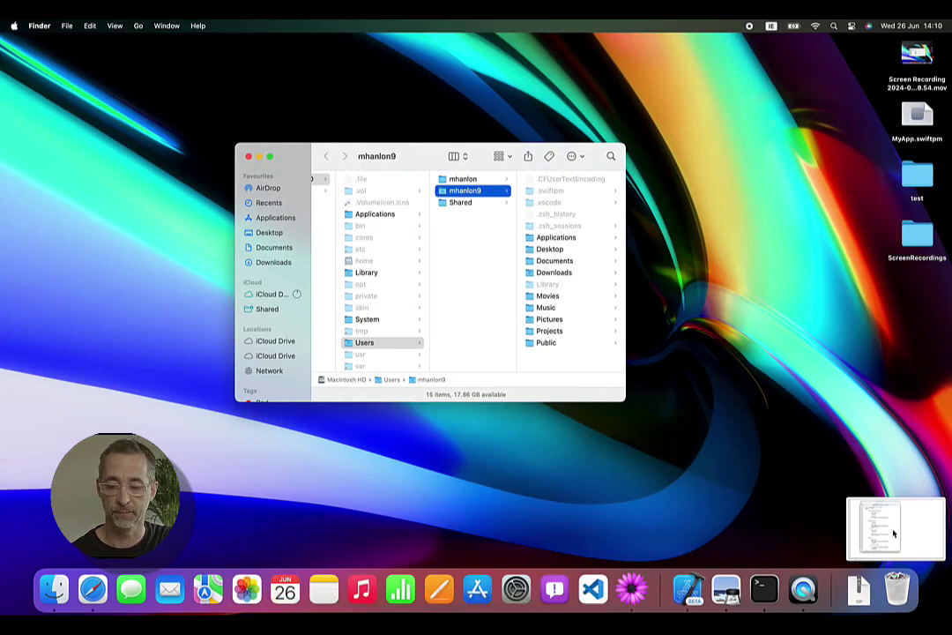
{"action": "left_click", "coordinate": [894, 533]}
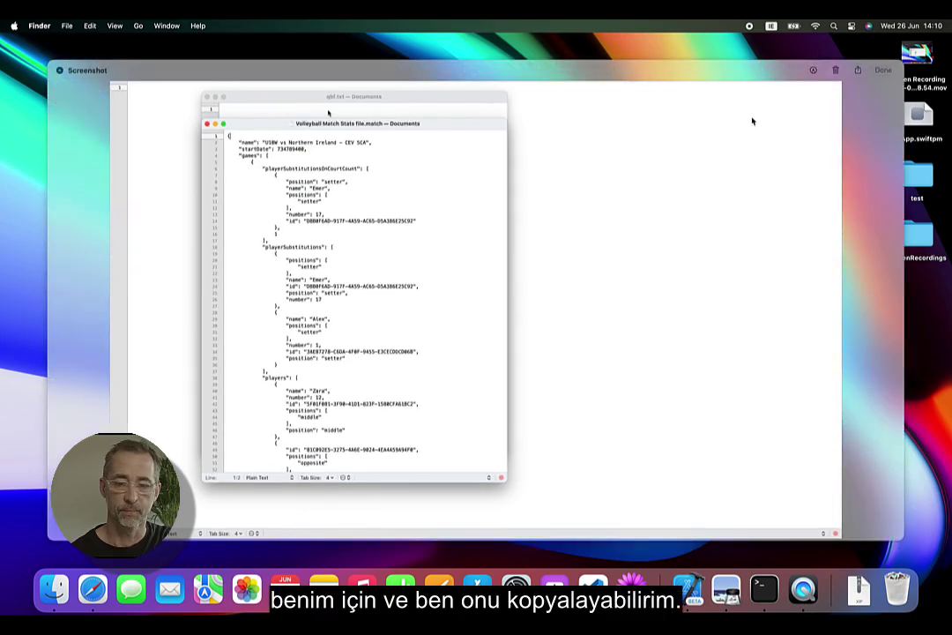
{"action": "right_click", "coordinate": [724, 156]}
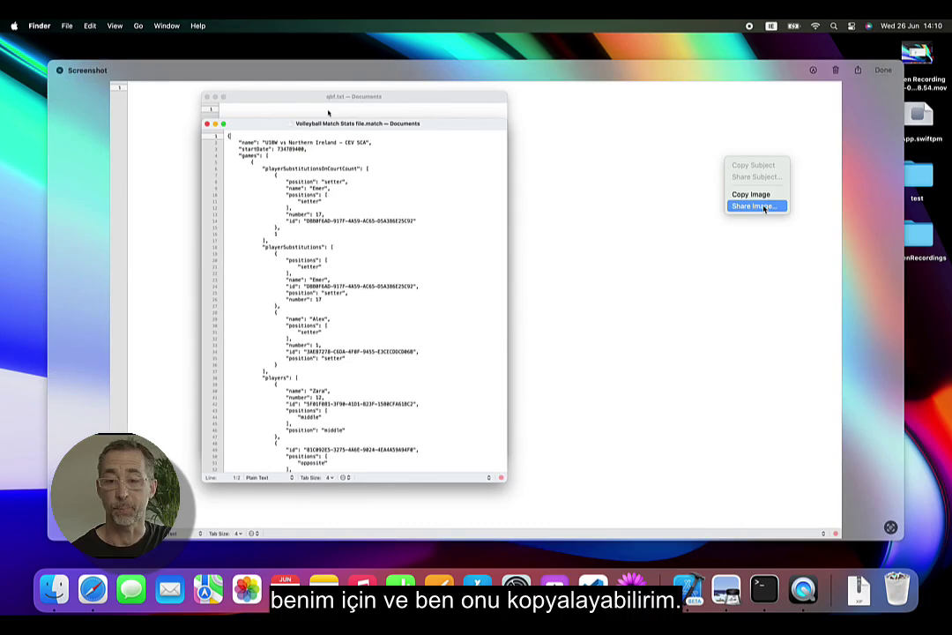
{"action": "left_click", "coordinate": [708, 104]}
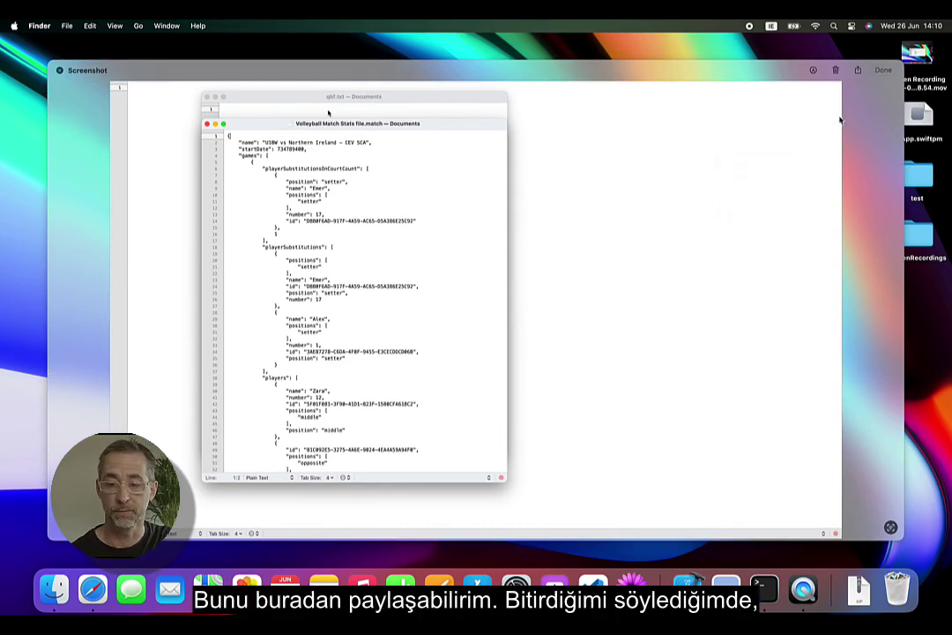
{"action": "left_click", "coordinate": [882, 71]}
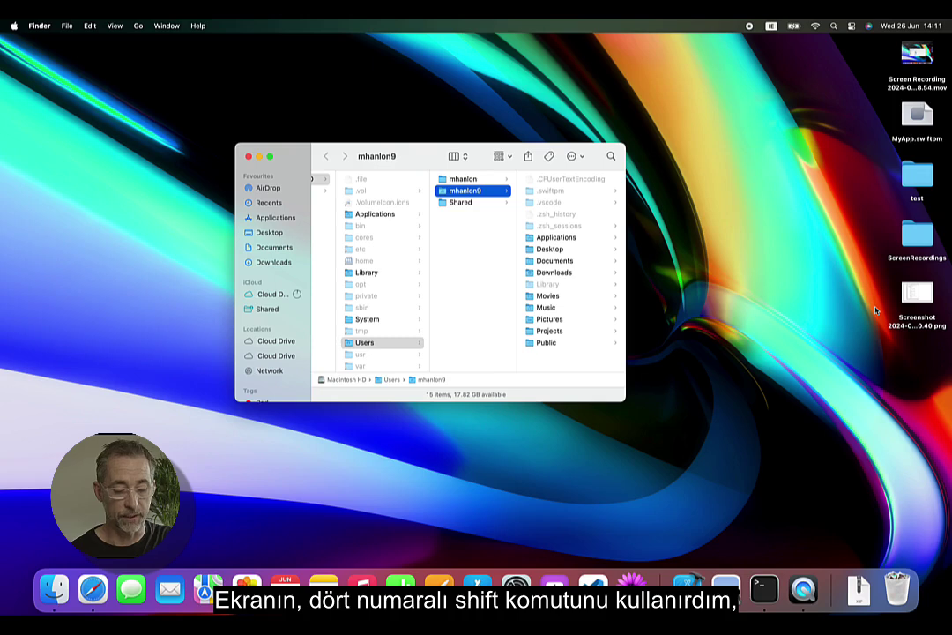
Step: Take a screenshot of a rectangular area about 1110 by 670 around the Finder window
{"action": "key", "text": "shift+super+4"}
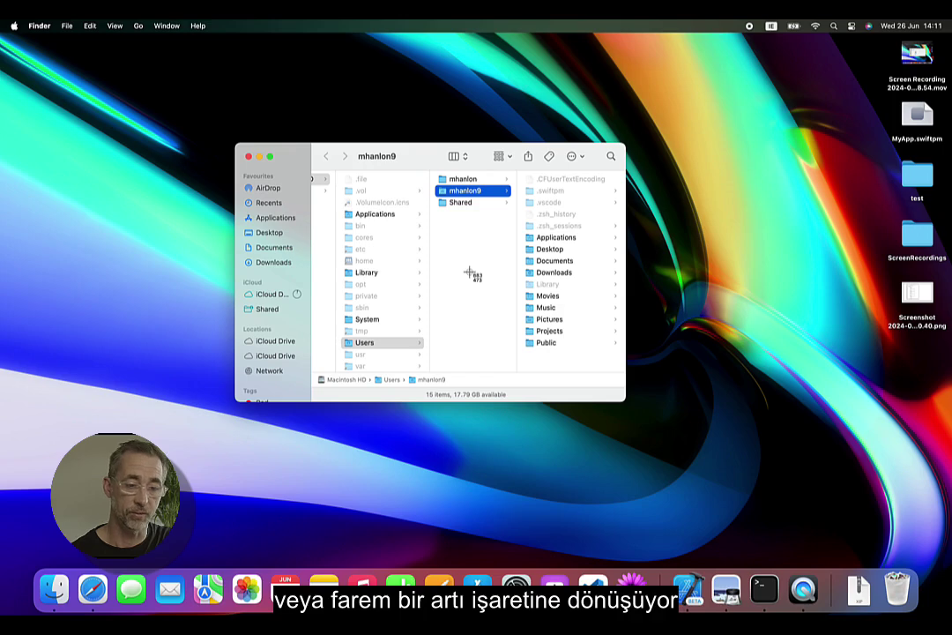
{"action": "left_click_drag", "start_coordinate": [205, 117], "coordinate": [799, 472]}
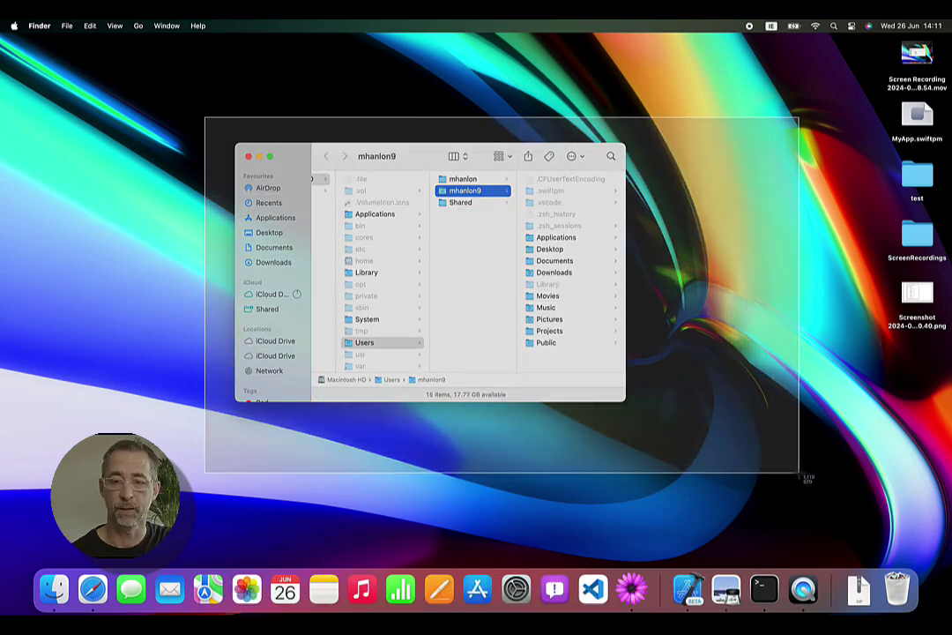
{"action": "left_click_drag", "start_coordinate": [799, 472], "coordinate": [799, 474]}
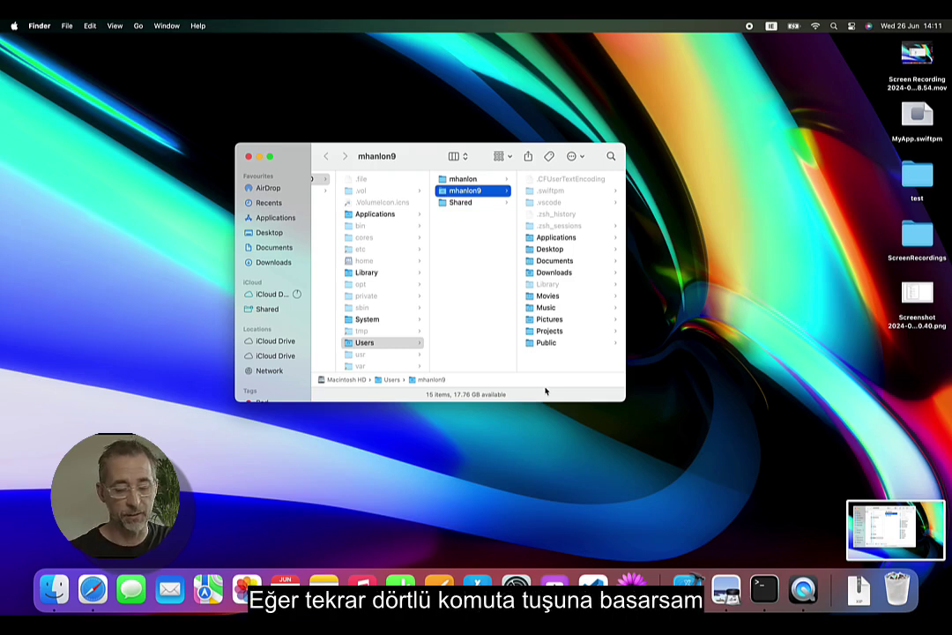
Step: Take a screenshot of only the Finder window using the window capture mode
{"action": "key", "text": "super+shift+4"}
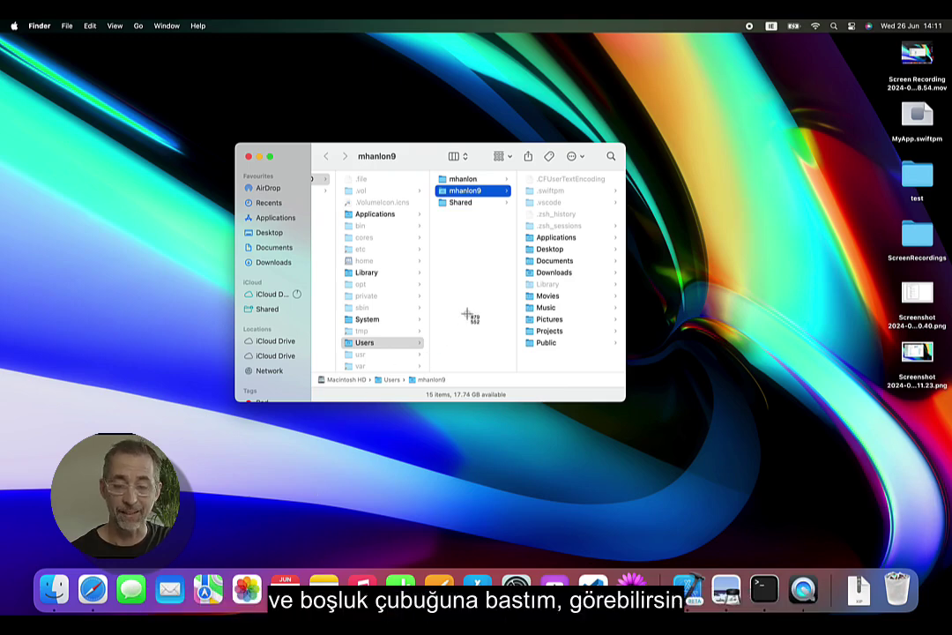
{"action": "key", "text": "space"}
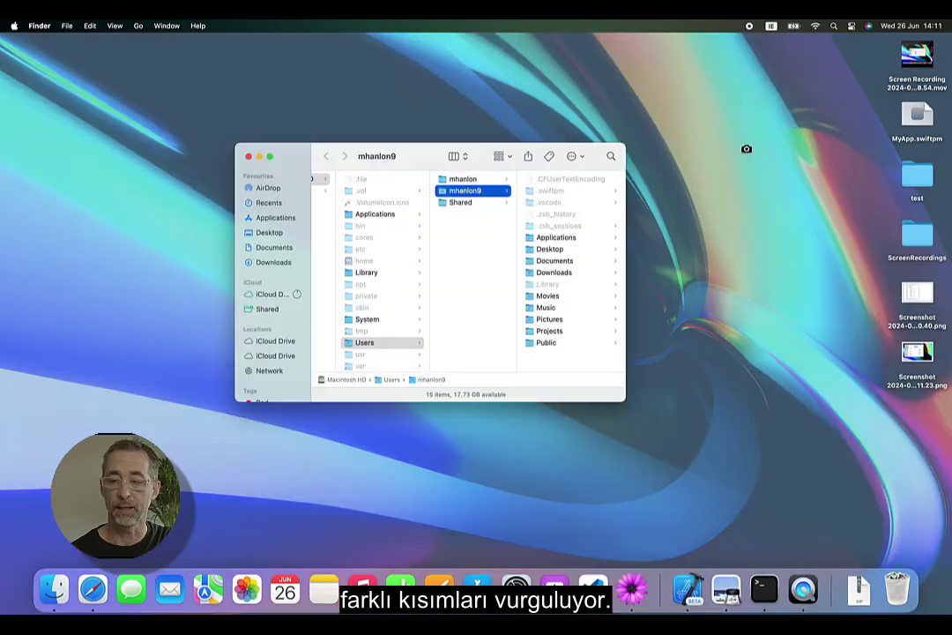
{"action": "left_click", "coordinate": [918, 171]}
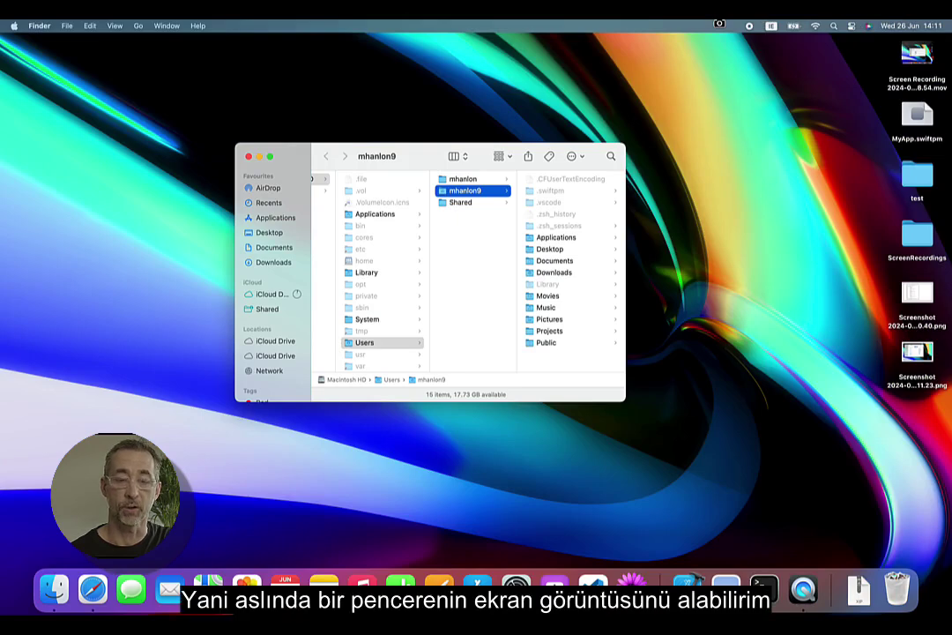
{"action": "key", "text": "super+shift+4"}
{"action": "key", "text": "space"}
{"action": "left_click", "coordinate": [595, 191]}
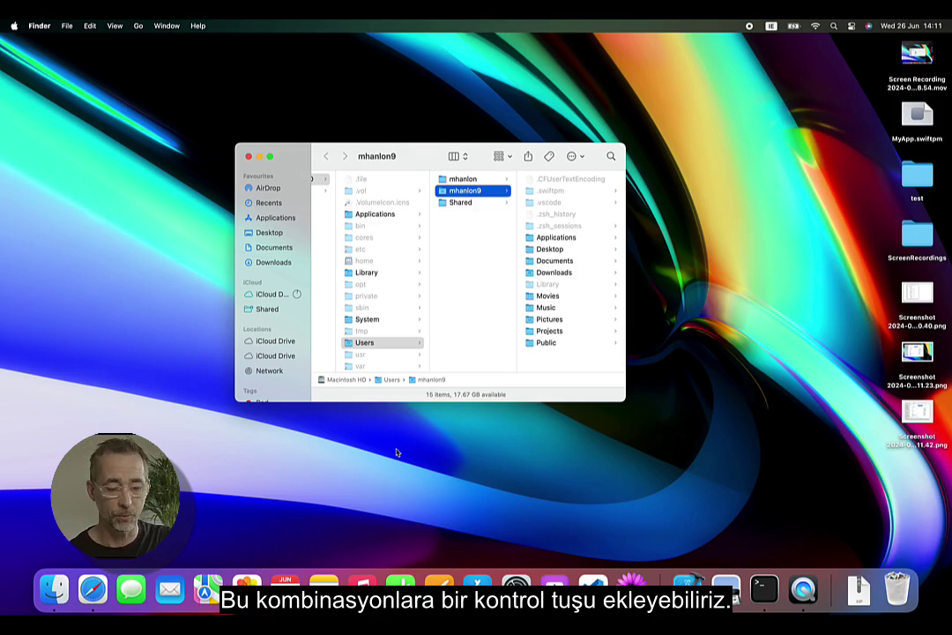
Step: Capture only the Finder window and copy the screenshot to the clipboard
{"action": "key", "text": "ctrl+shift+super+4"}
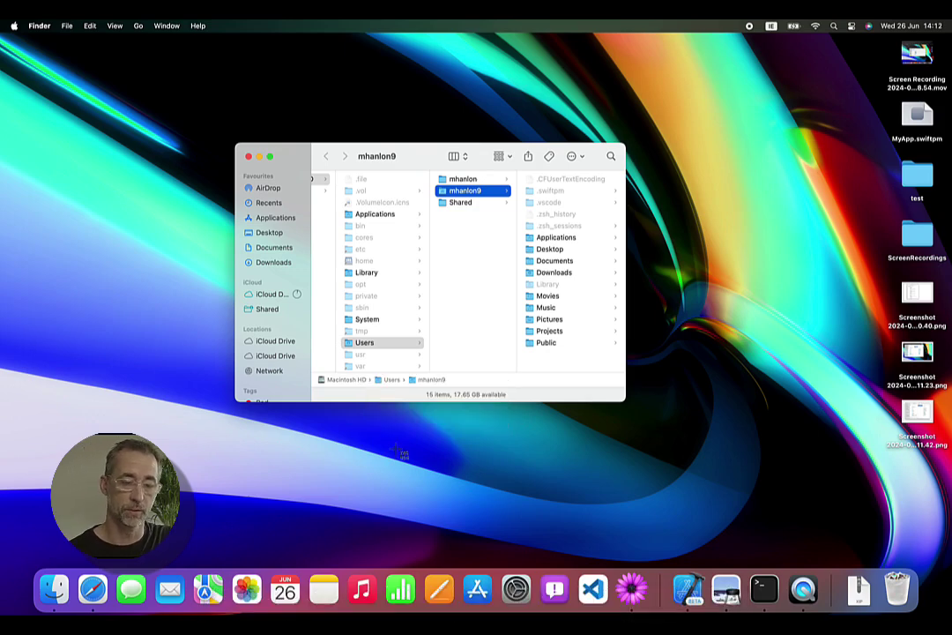
{"action": "key", "text": "space"}
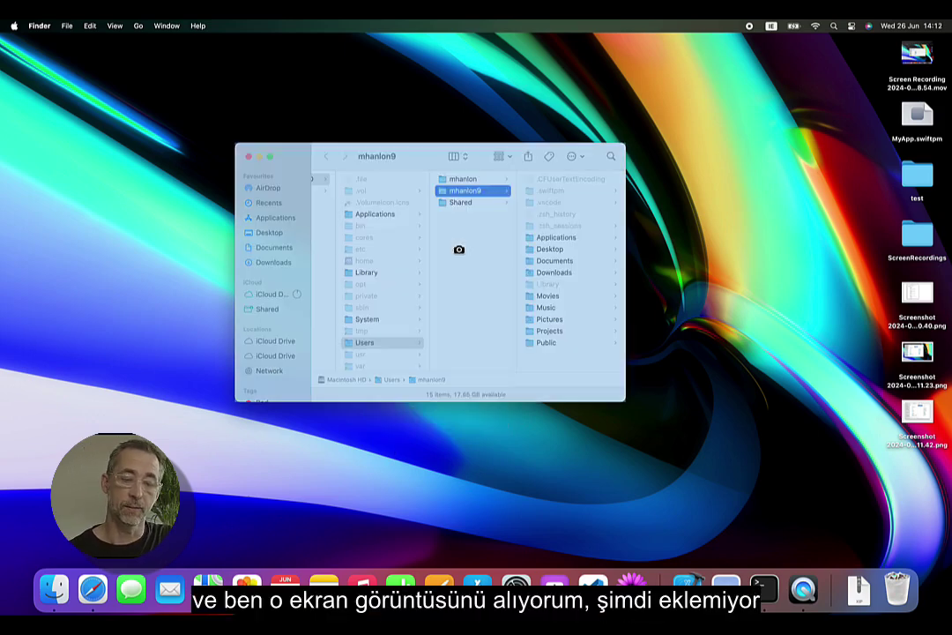
{"action": "left_click", "coordinate": [458, 249]}
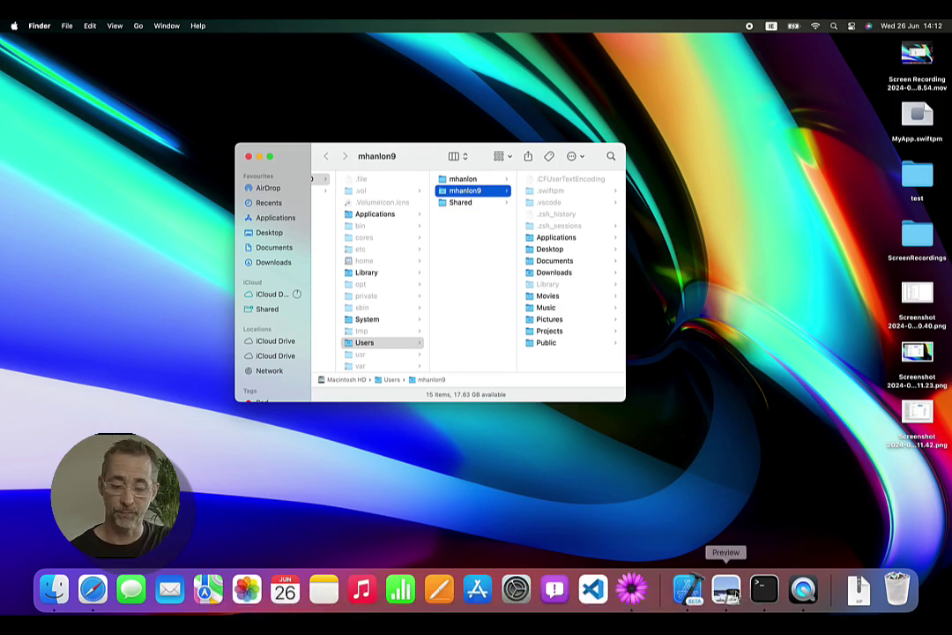
Step: Switch to Preview, create a new image from the clipboard, and quit Preview
{"action": "left_click", "coordinate": [725, 587]}
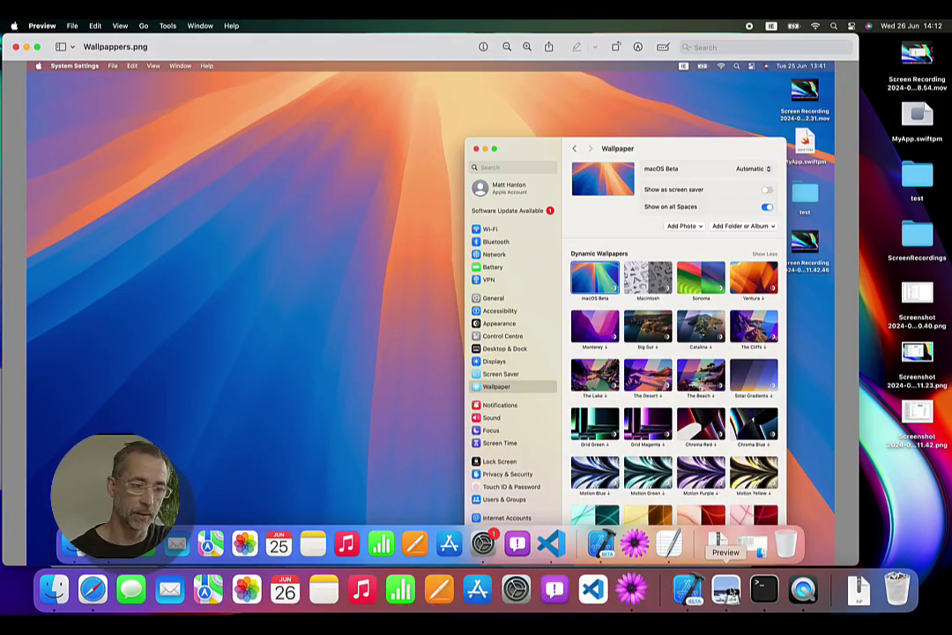
{"action": "left_click", "coordinate": [72, 26]}
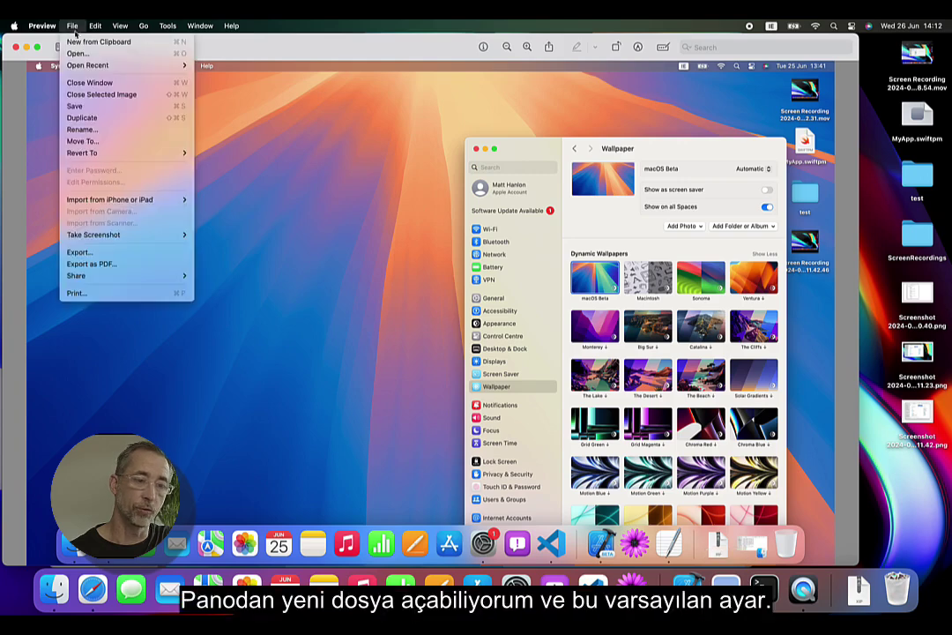
{"action": "left_click", "coordinate": [86, 49]}
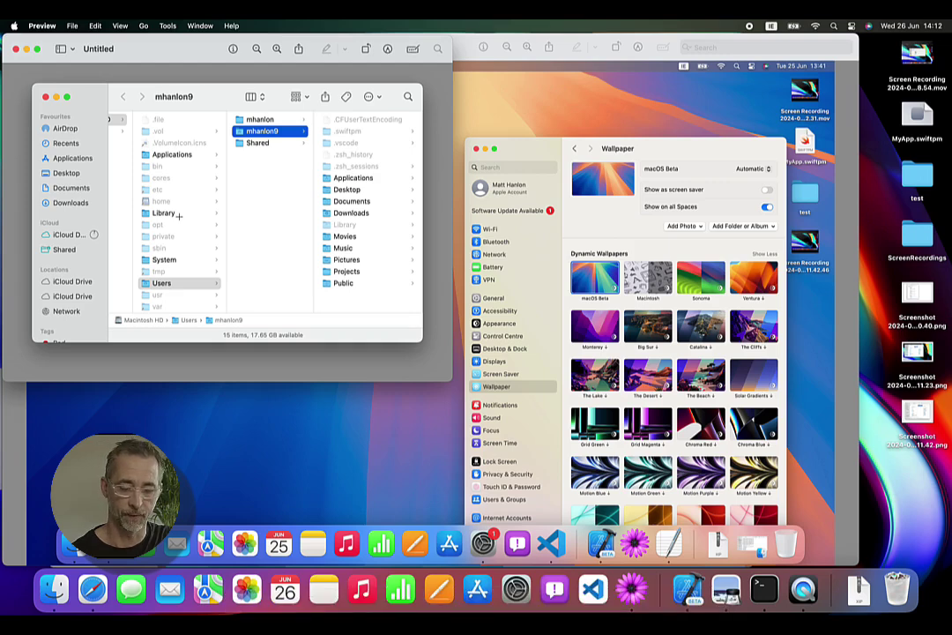
{"action": "key", "text": "super+q"}
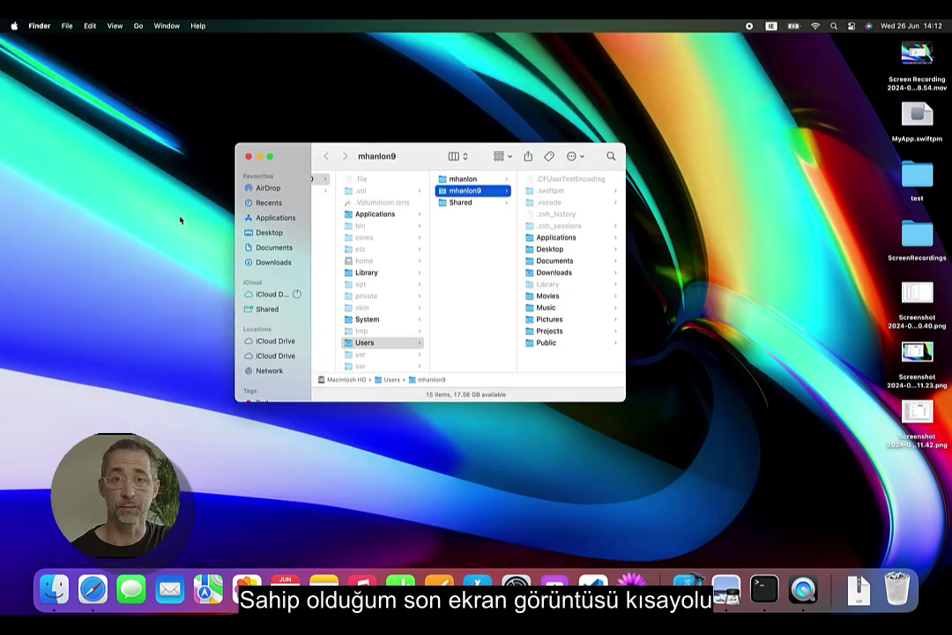
Step: Bring up the screenshot controls, review their save and timer options, and capture the entire screen
{"action": "key", "text": "super+shift+5"}
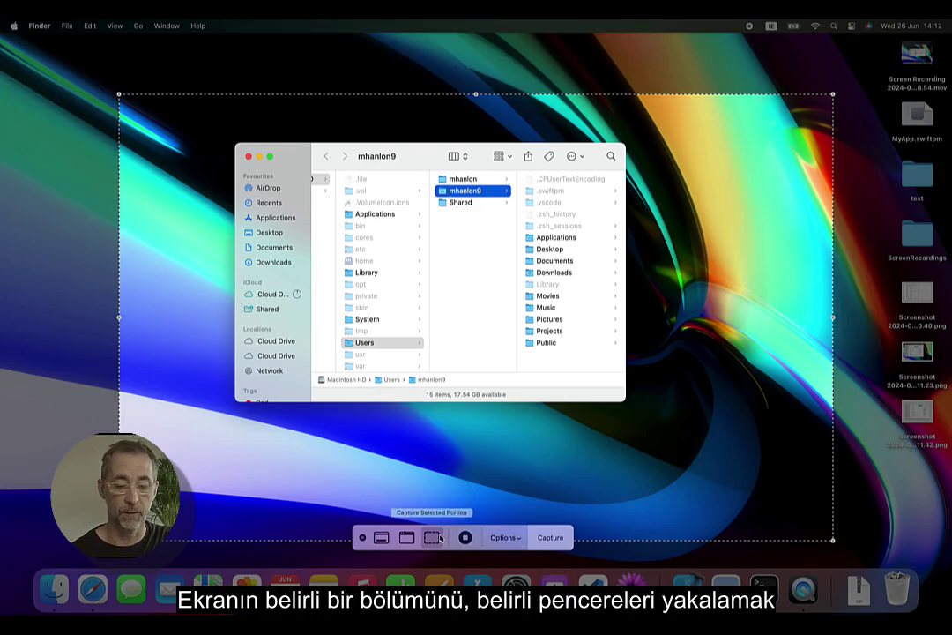
{"action": "left_click", "coordinate": [408, 538]}
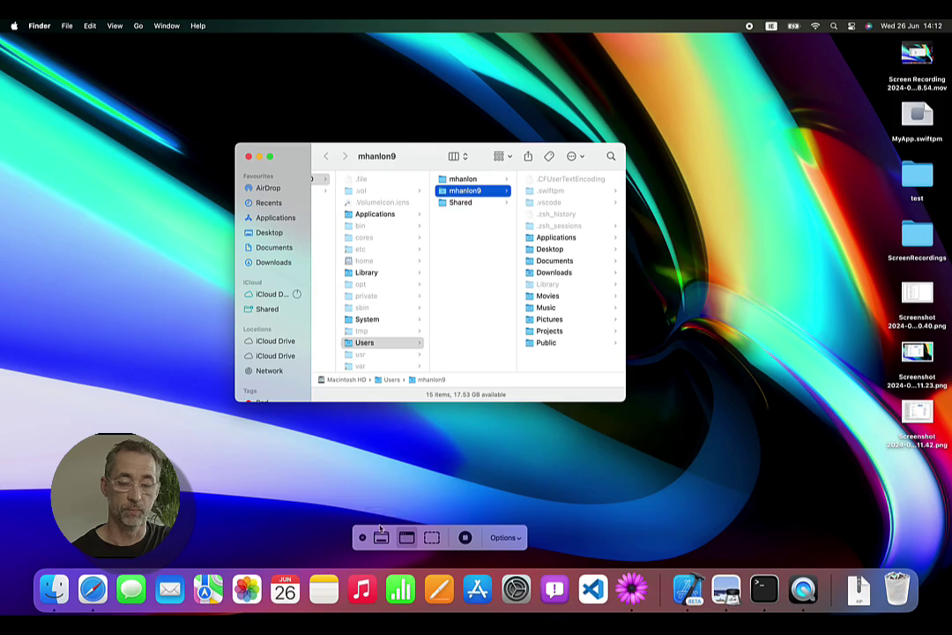
{"action": "left_click", "coordinate": [381, 540]}
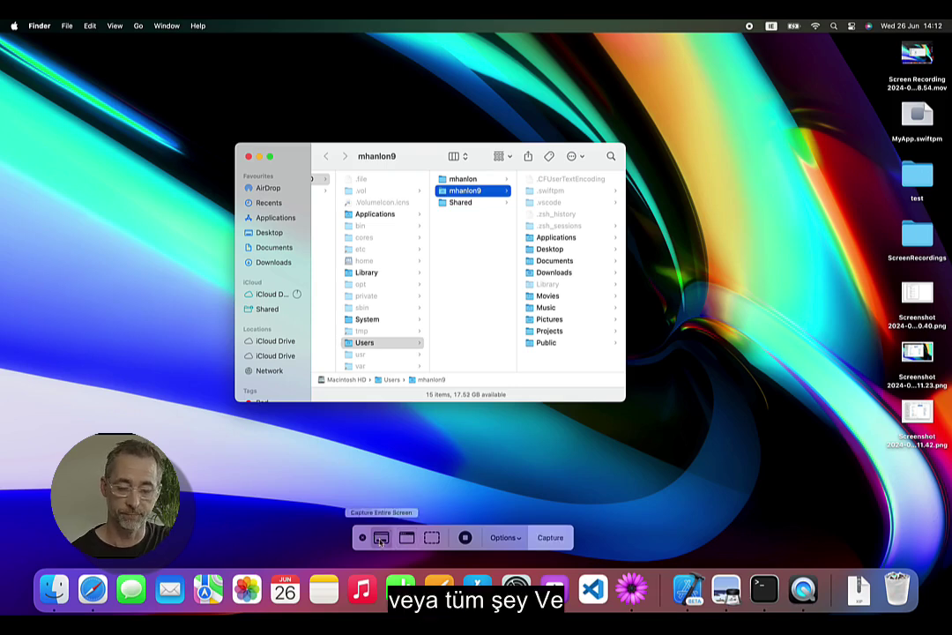
{"action": "left_click", "coordinate": [513, 541]}
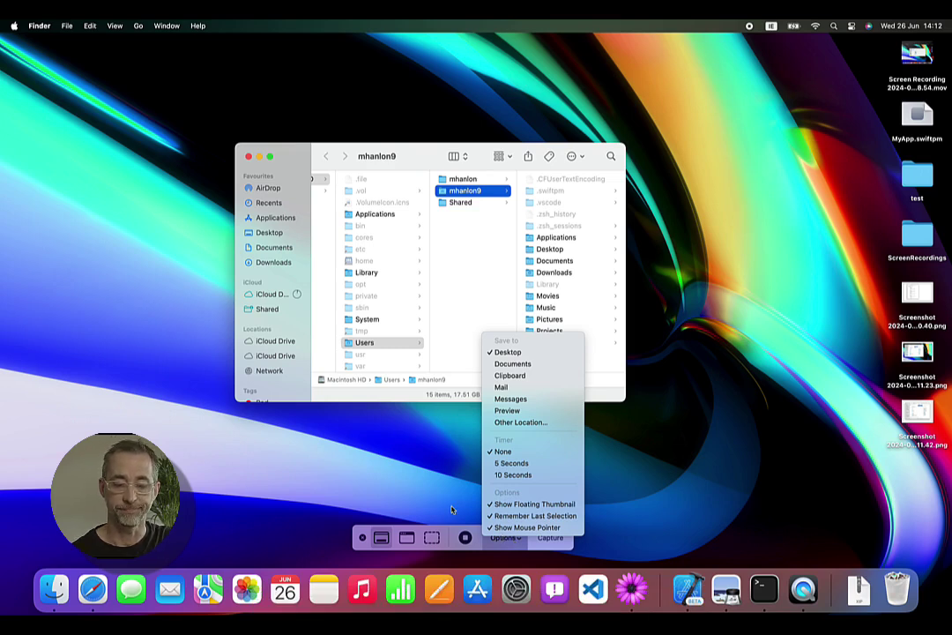
{"action": "left_click", "coordinate": [452, 509]}
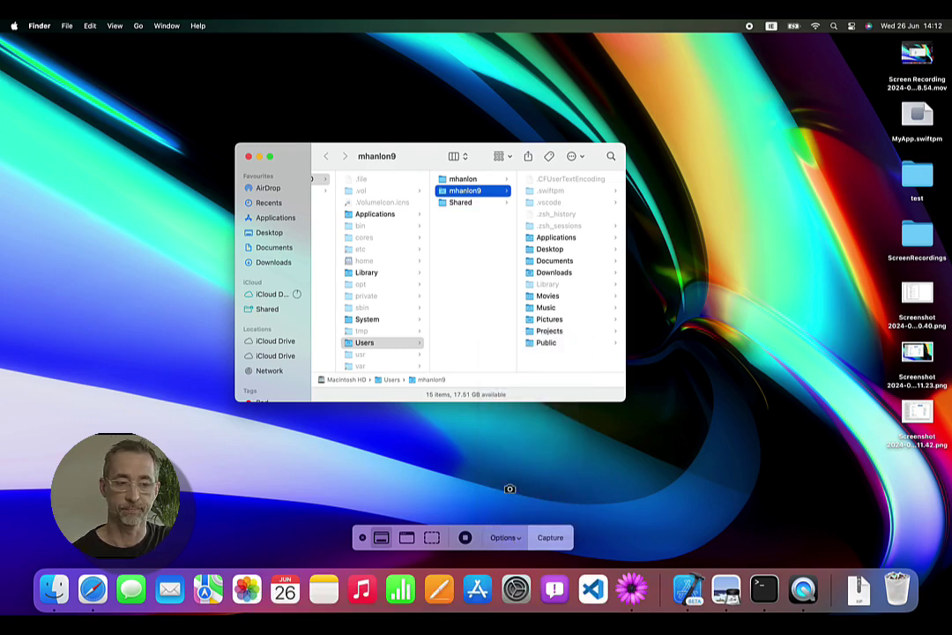
{"action": "key", "text": "Escape"}
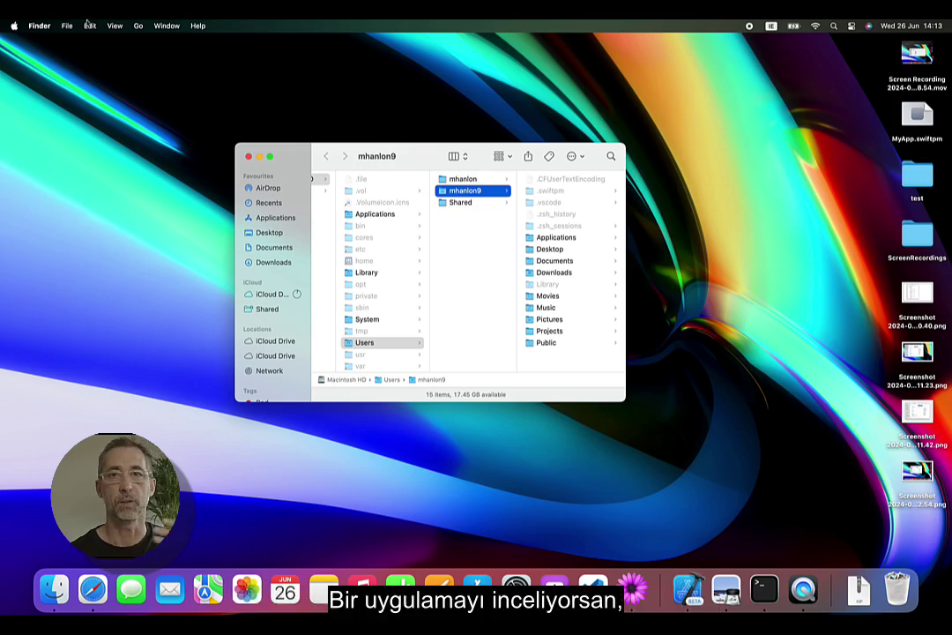
Step: Look up the keyboard shortcuts for Finder's icon, list, column and gallery views
{"action": "left_click", "coordinate": [112, 25]}
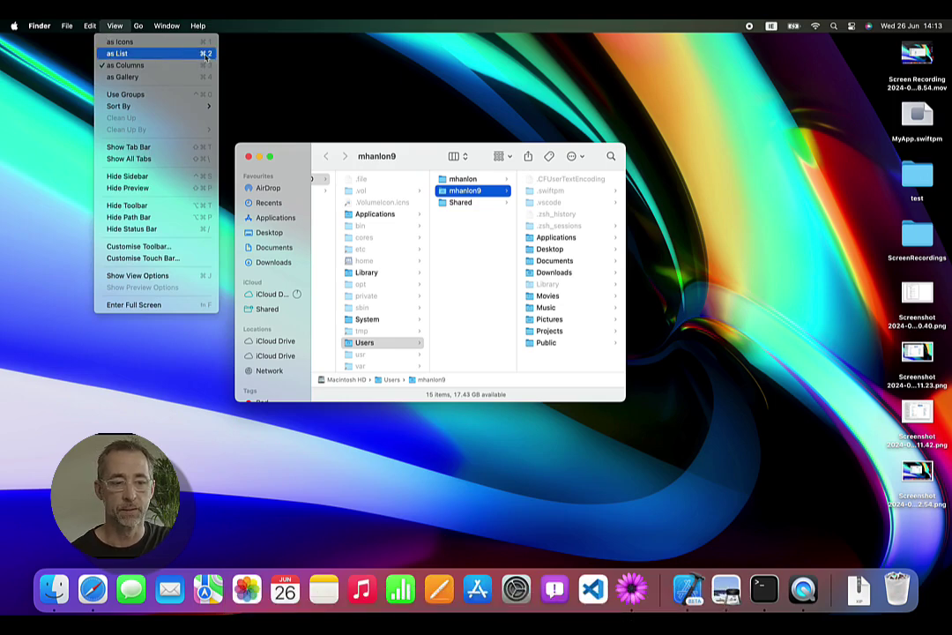
{"action": "mouse_move", "coordinate": [204, 28]}
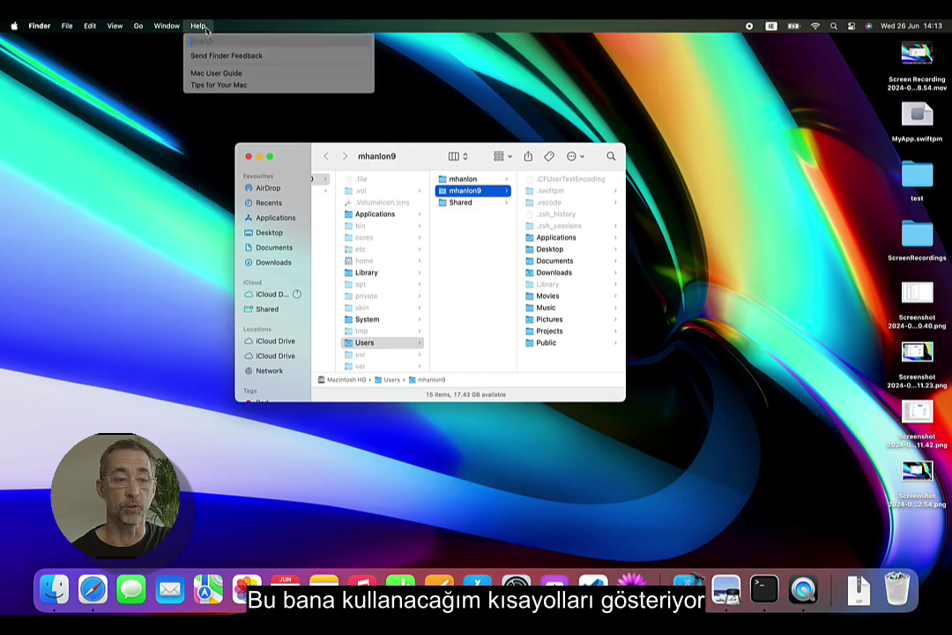
{"action": "mouse_move", "coordinate": [114, 25]}
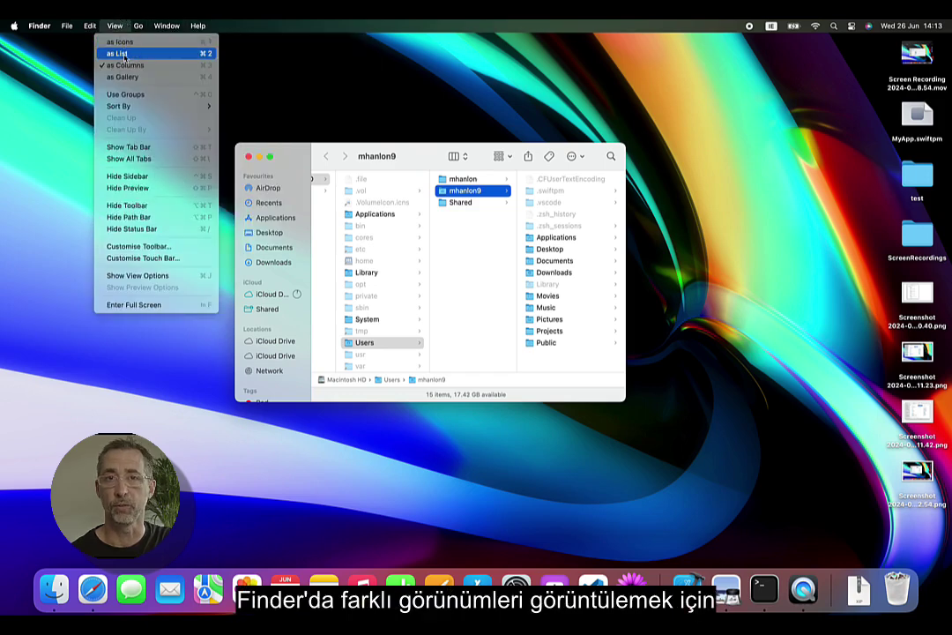
{"action": "left_click", "coordinate": [114, 23]}
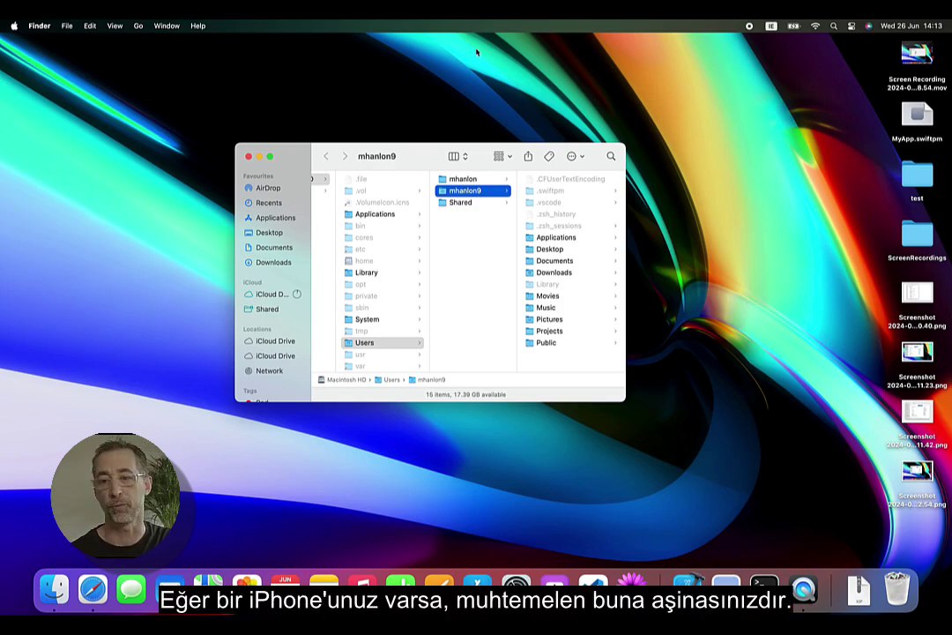
Step: Open Control Centre and examine the Focus modes and the Display options
{"action": "left_click", "coordinate": [853, 26]}
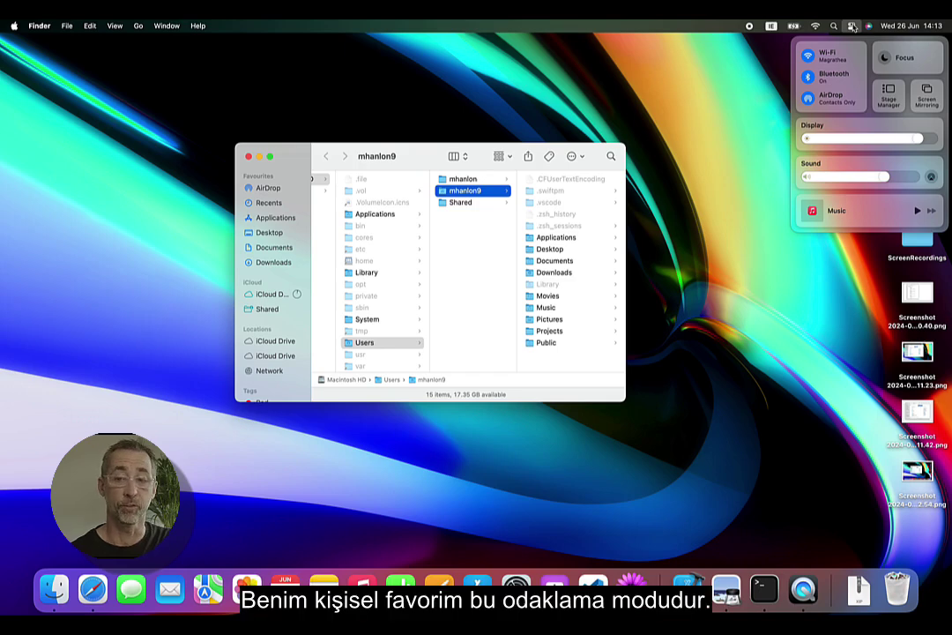
{"action": "left_click", "coordinate": [908, 60]}
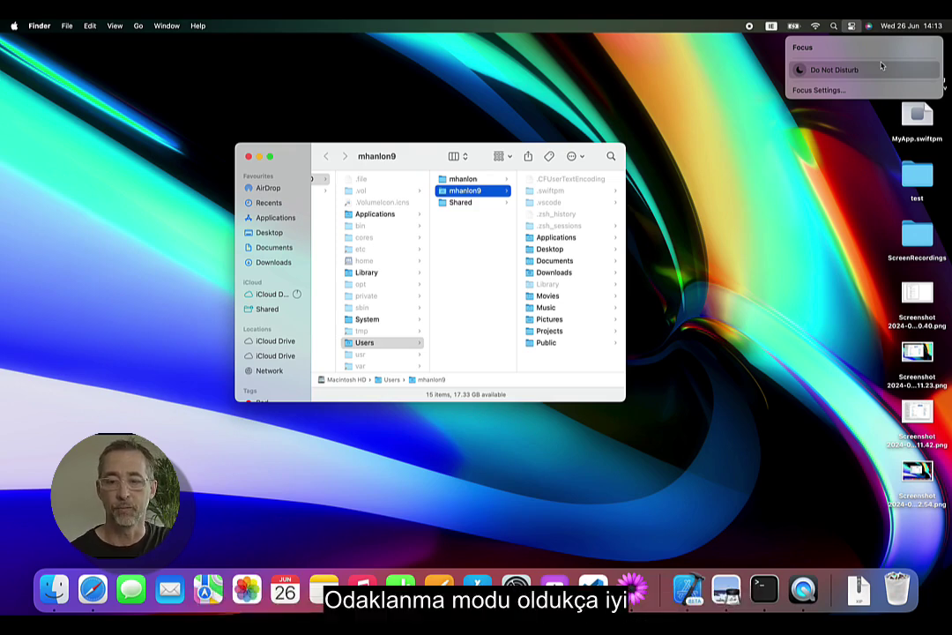
{"action": "left_click", "coordinate": [851, 27]}
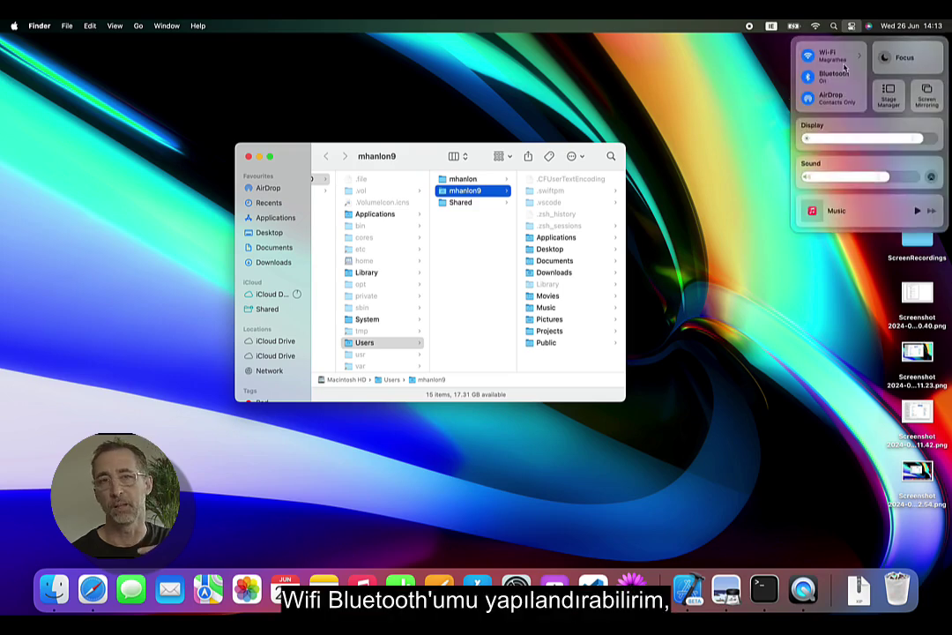
{"action": "left_click", "coordinate": [881, 130]}
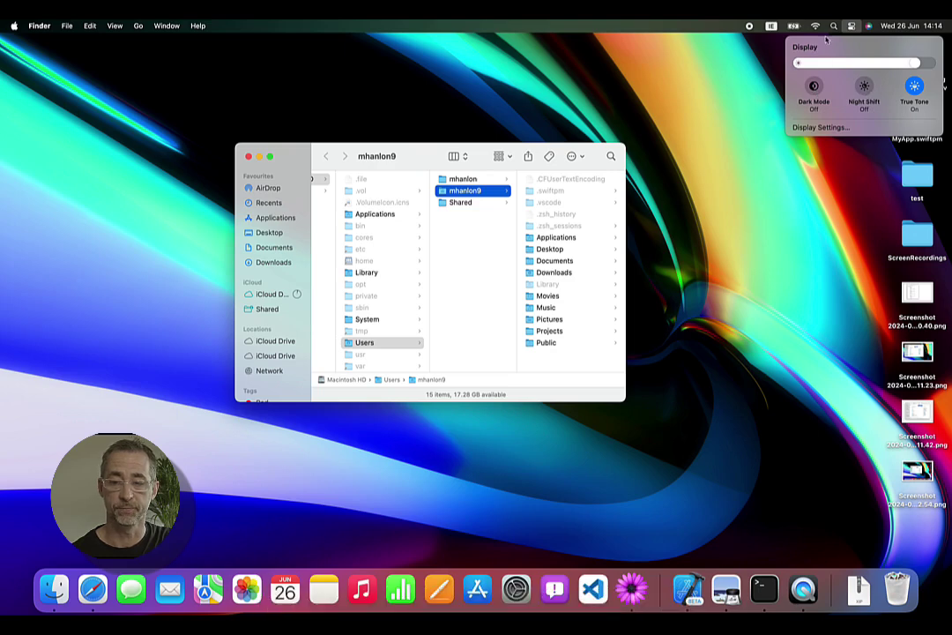
Step: Turn Stage Manager on and back off from Control Centre, and close Control Centre
{"action": "left_click", "coordinate": [851, 26]}
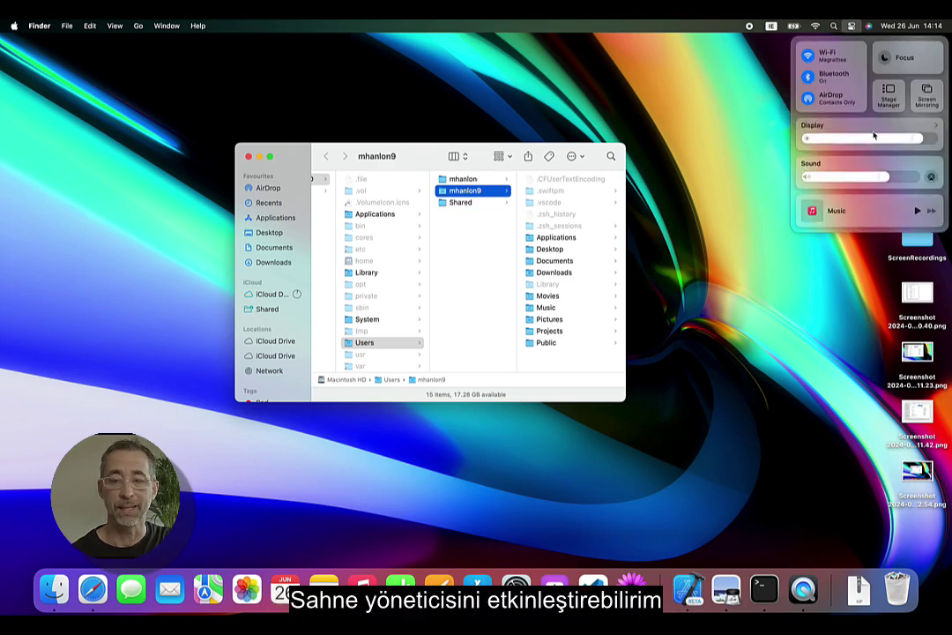
{"action": "left_click", "coordinate": [886, 103]}
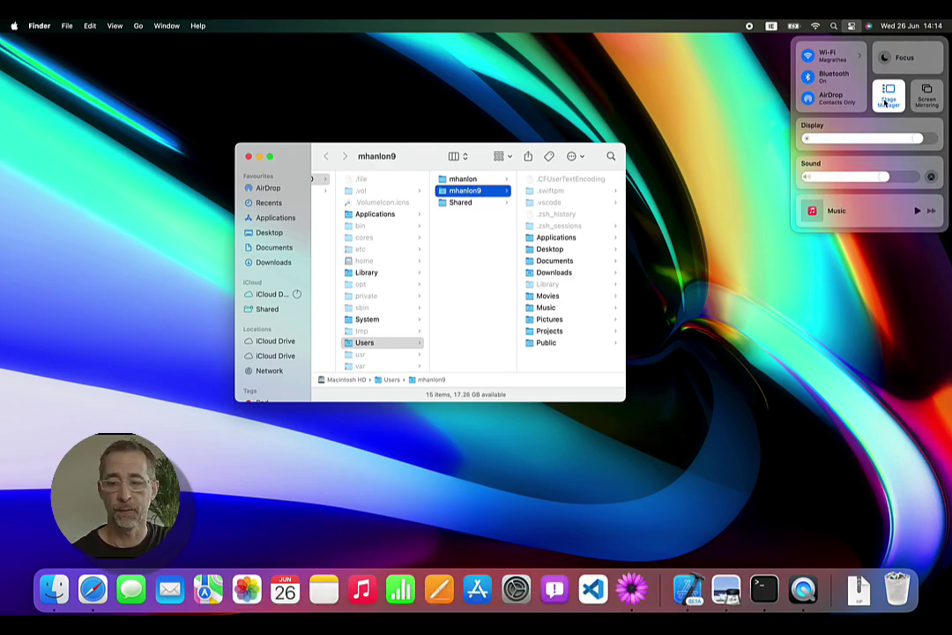
{"action": "left_click", "coordinate": [886, 102]}
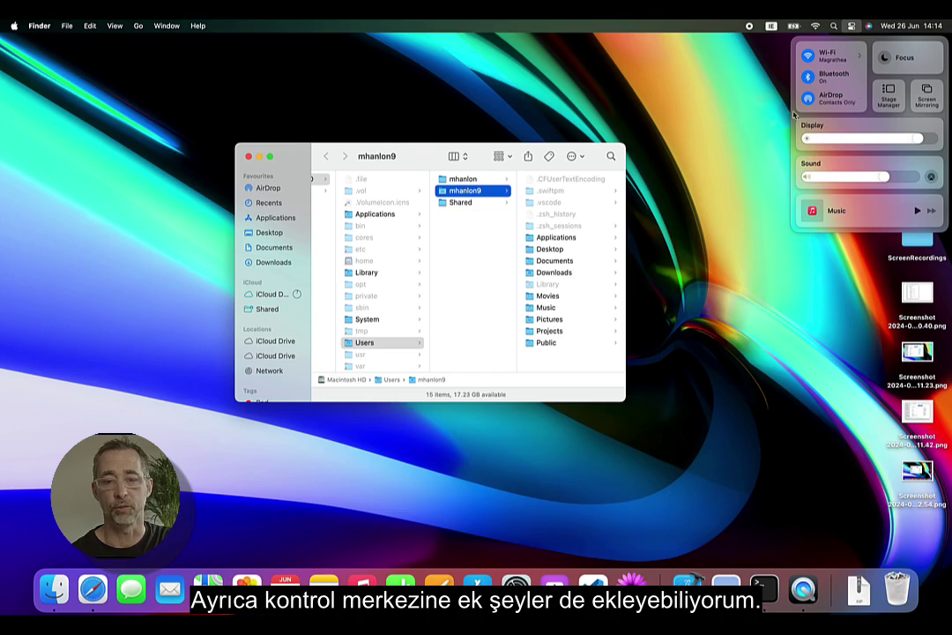
{"action": "left_click", "coordinate": [739, 175]}
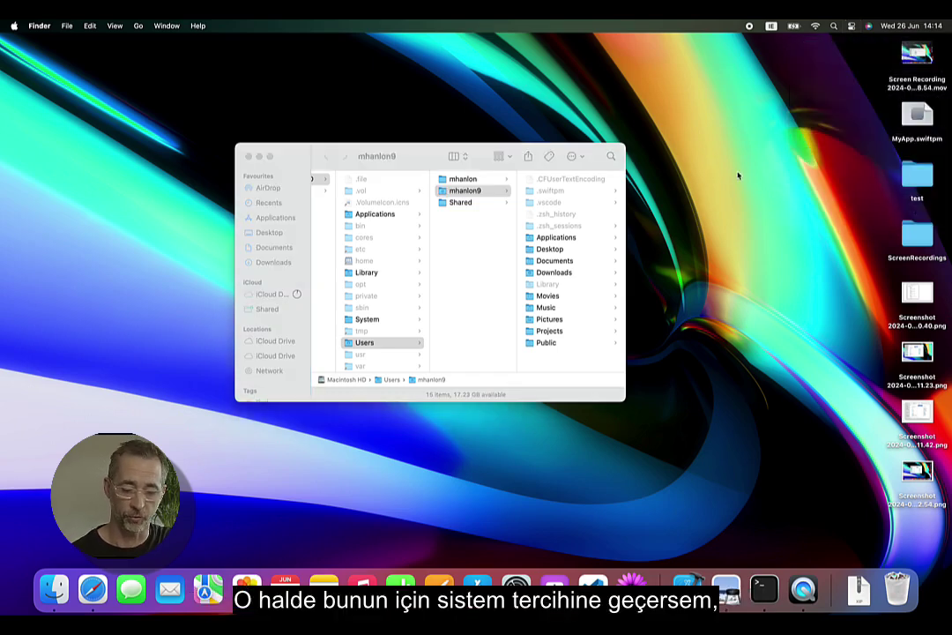
Step: Search Spotlight for "control cen" and open the Control Centre settings
{"action": "key", "text": "super+space"}
{"action": "type", "text": "control cen"}
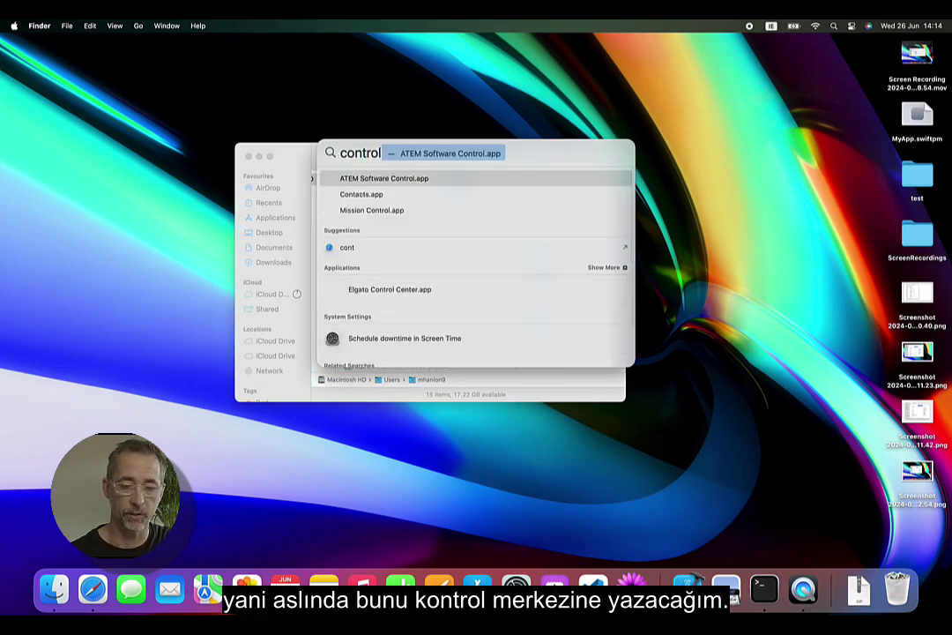
{"action": "key", "text": "Return"}
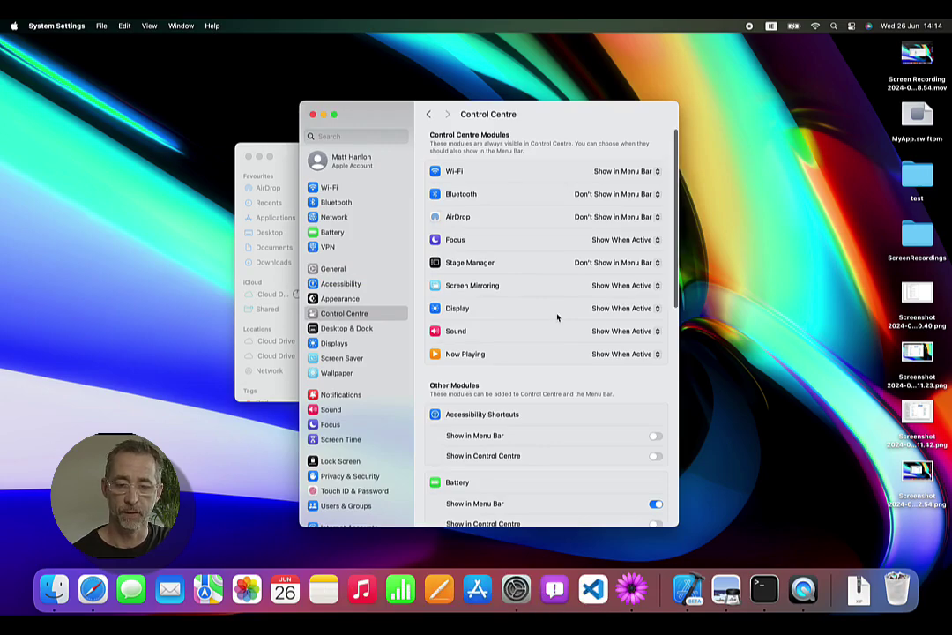
Step: Add the Battery and Music Recognition modules to Control Centre
{"action": "scroll", "coordinate": [557, 402], "scroll_direction": "down", "scroll_amount": 1}
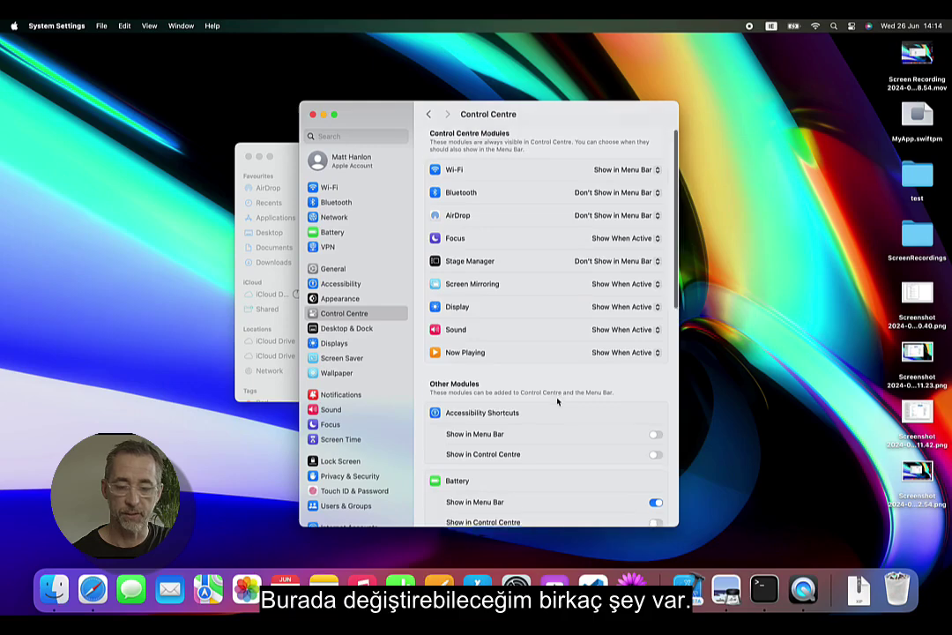
{"action": "scroll", "coordinate": [557, 401], "scroll_direction": "down", "scroll_amount": 10}
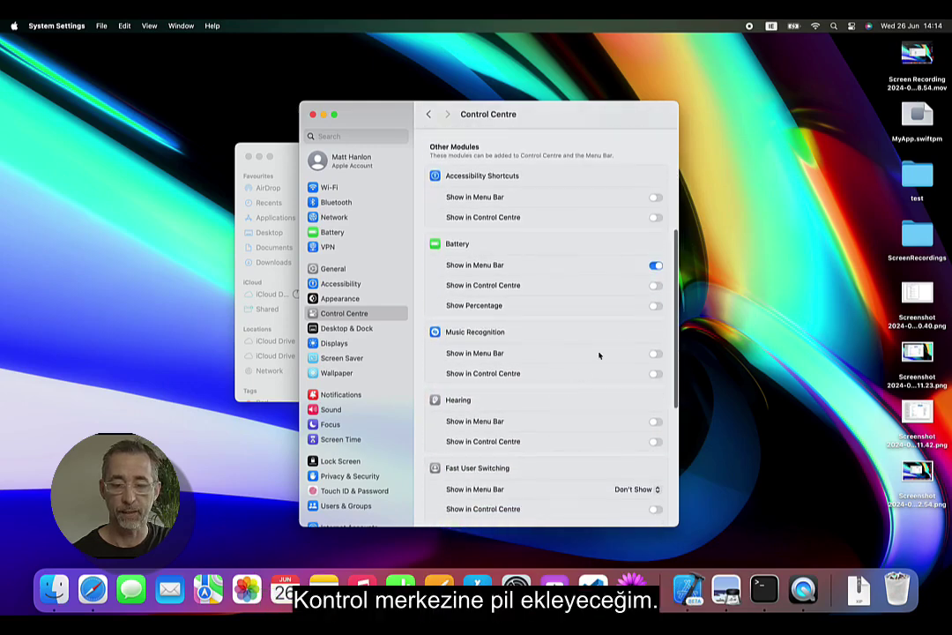
{"action": "left_click", "coordinate": [656, 285]}
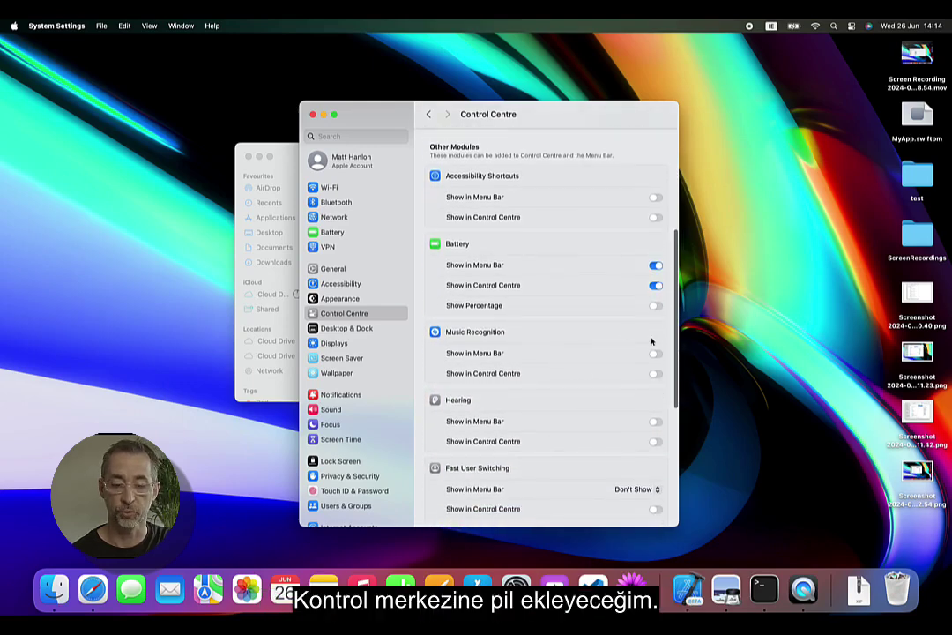
{"action": "left_click", "coordinate": [655, 374]}
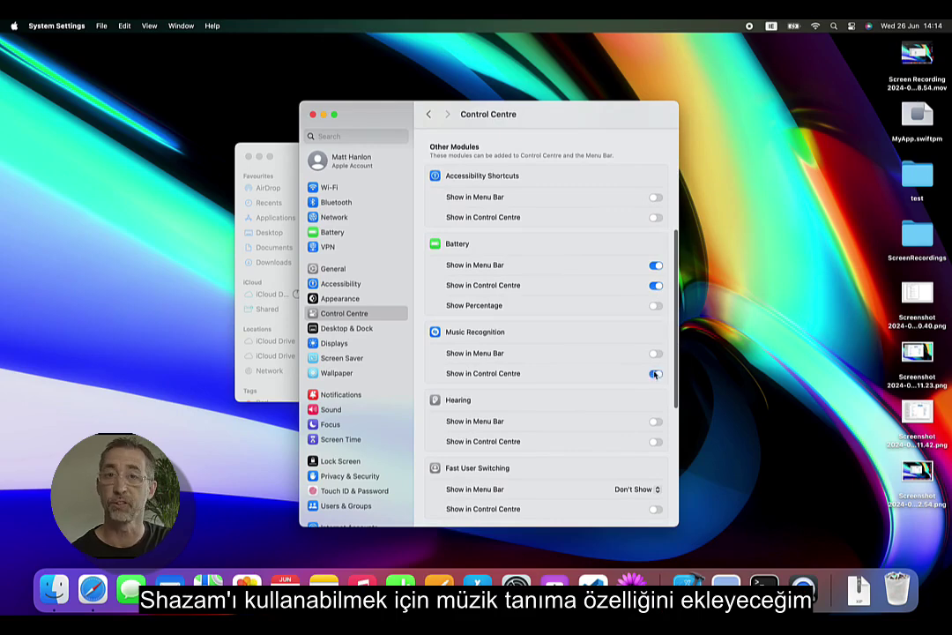
Step: Add the Hearing, Fast User Switching and Keyboard Brightness modules to Control Centre
{"action": "scroll", "coordinate": [656, 373], "scroll_direction": "down", "scroll_amount": 5}
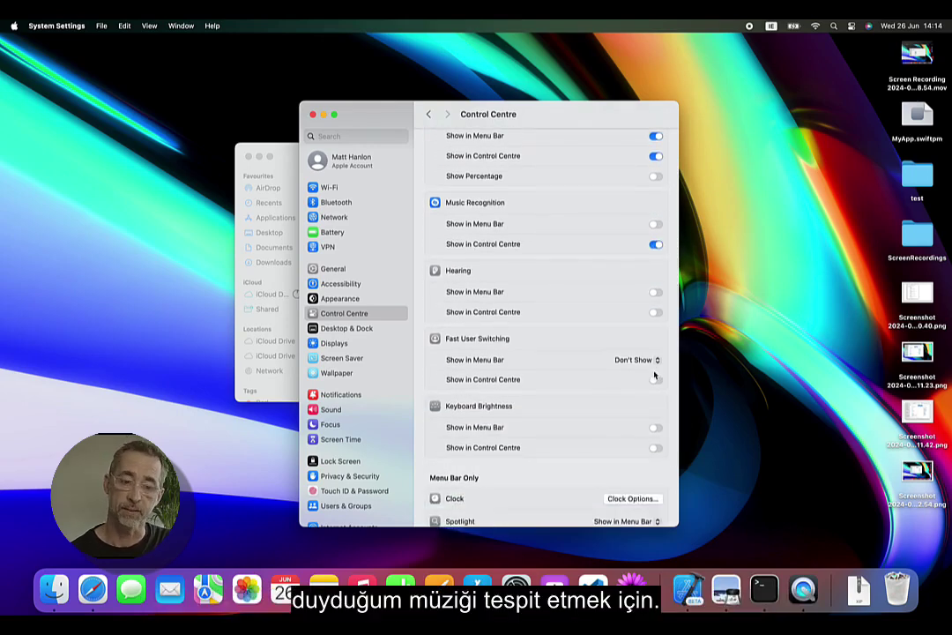
{"action": "left_click", "coordinate": [655, 313]}
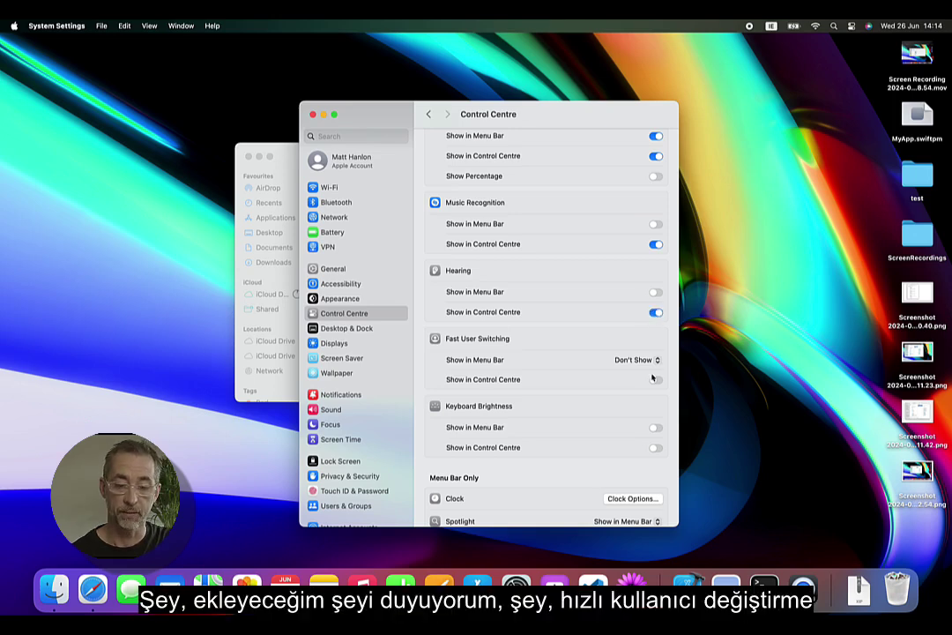
{"action": "left_click", "coordinate": [657, 380]}
{"action": "scroll", "coordinate": [655, 379], "scroll_direction": "down", "scroll_amount": 6}
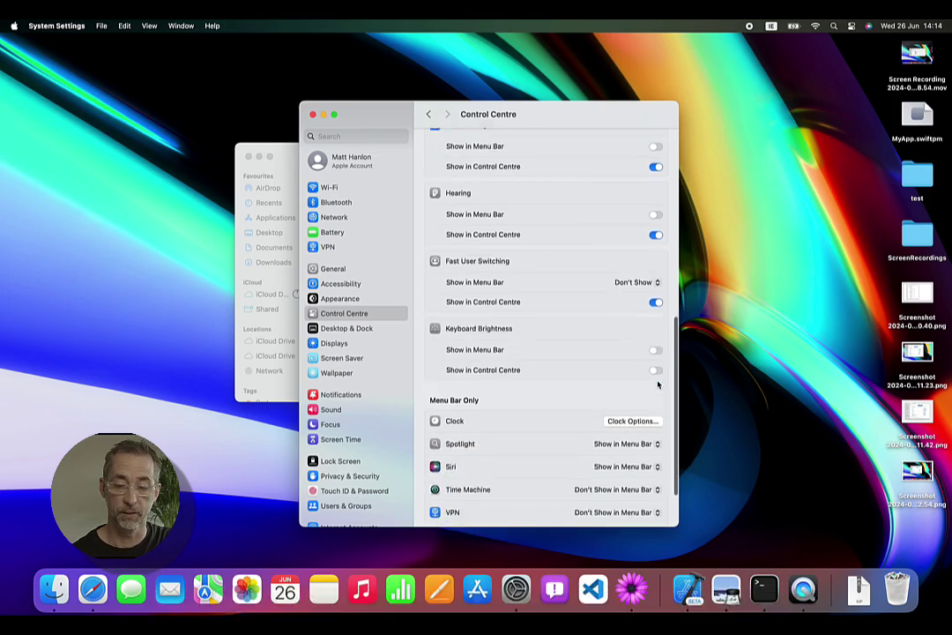
{"action": "left_click", "coordinate": [655, 298]}
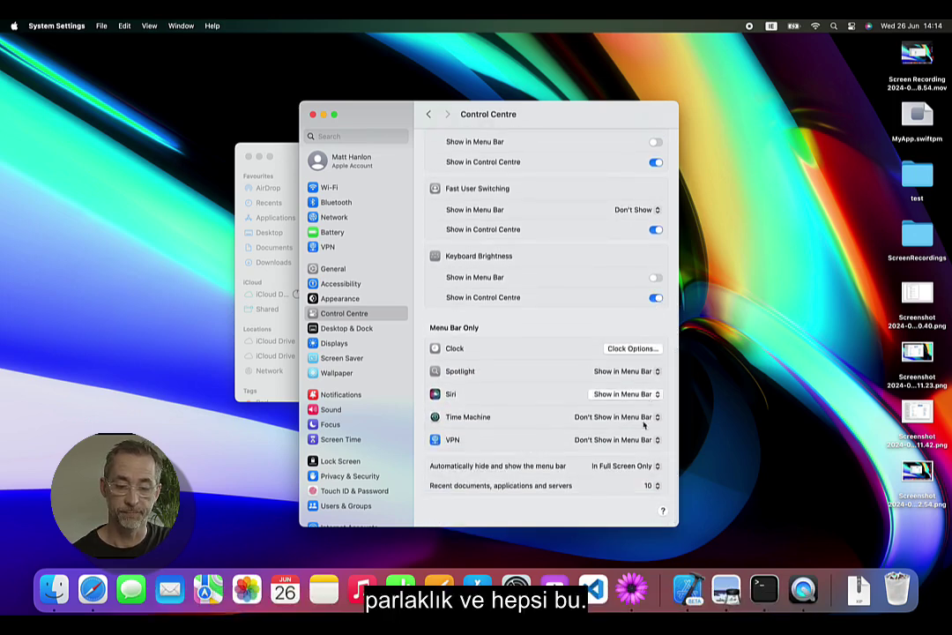
Step: Close the Control Centre settings and view the Battery module's details from Control Centre
{"action": "scroll", "coordinate": [643, 438], "scroll_direction": "up", "scroll_amount": 5}
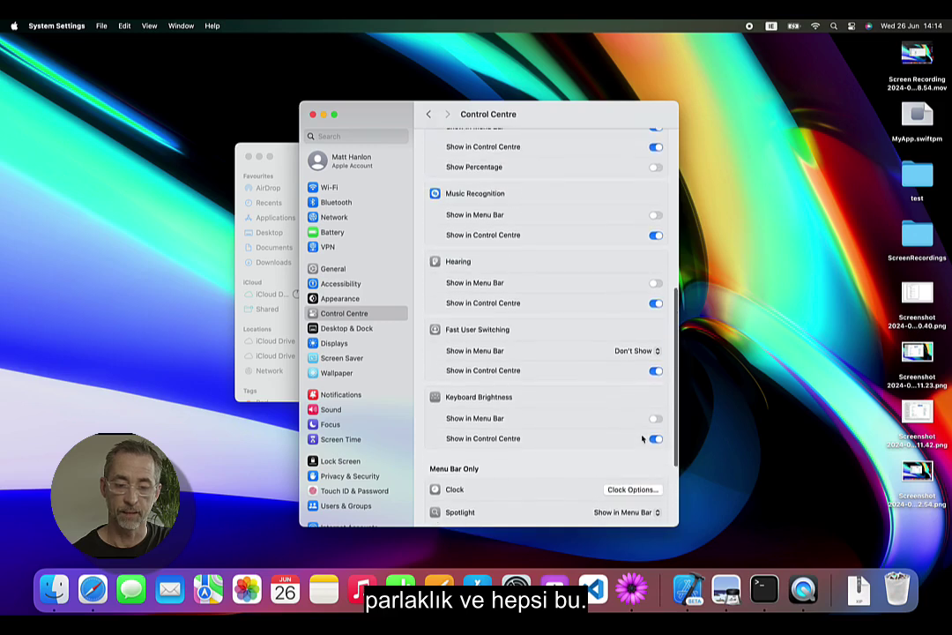
{"action": "scroll", "coordinate": [643, 439], "scroll_direction": "up", "scroll_amount": 2}
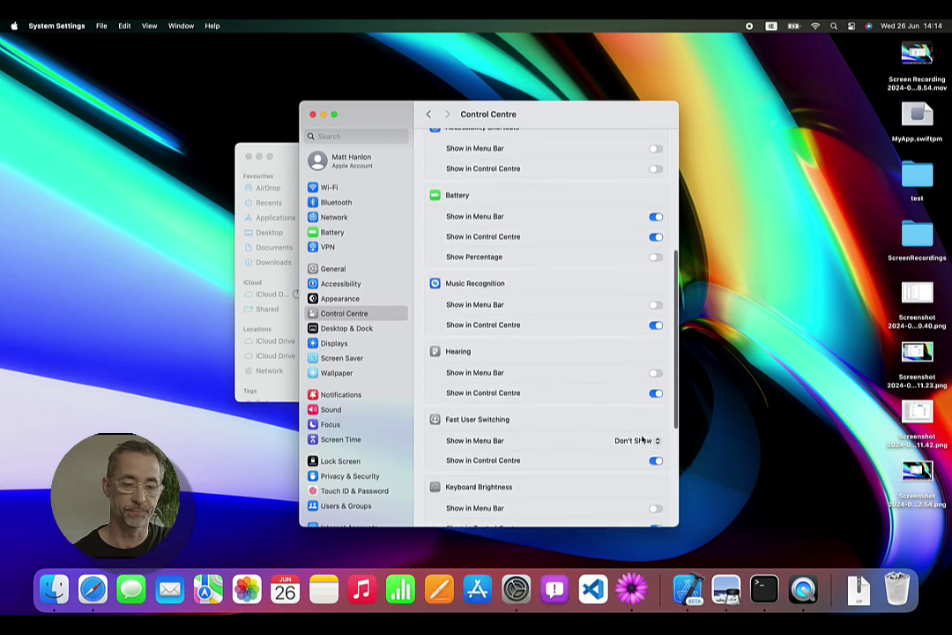
{"action": "left_click", "coordinate": [313, 115]}
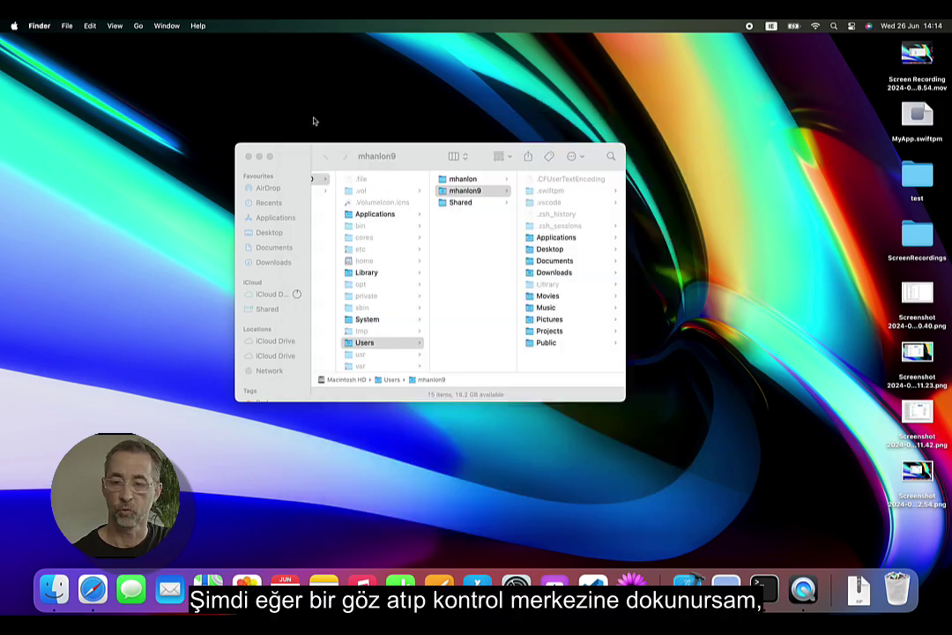
{"action": "left_click", "coordinate": [851, 26]}
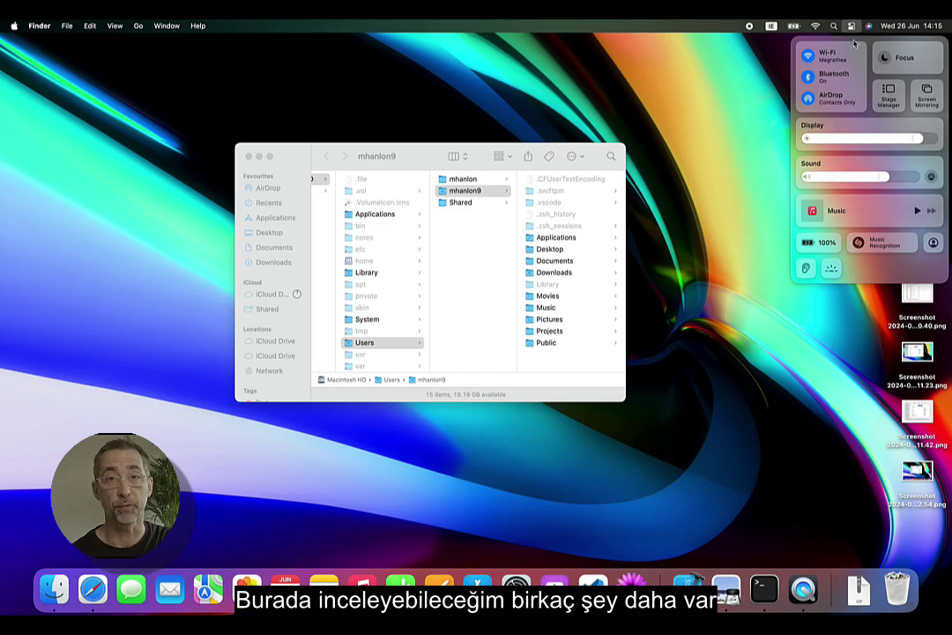
{"action": "left_click", "coordinate": [821, 243]}
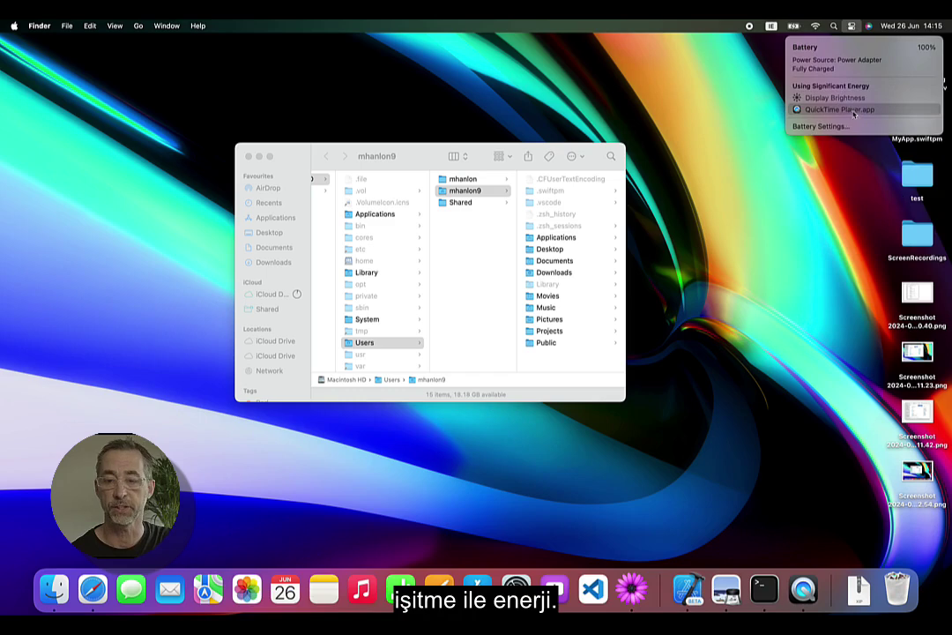
Step: Turn Background Sounds on and back off from the Hearing module, and close Control Centre
{"action": "left_click", "coordinate": [851, 26]}
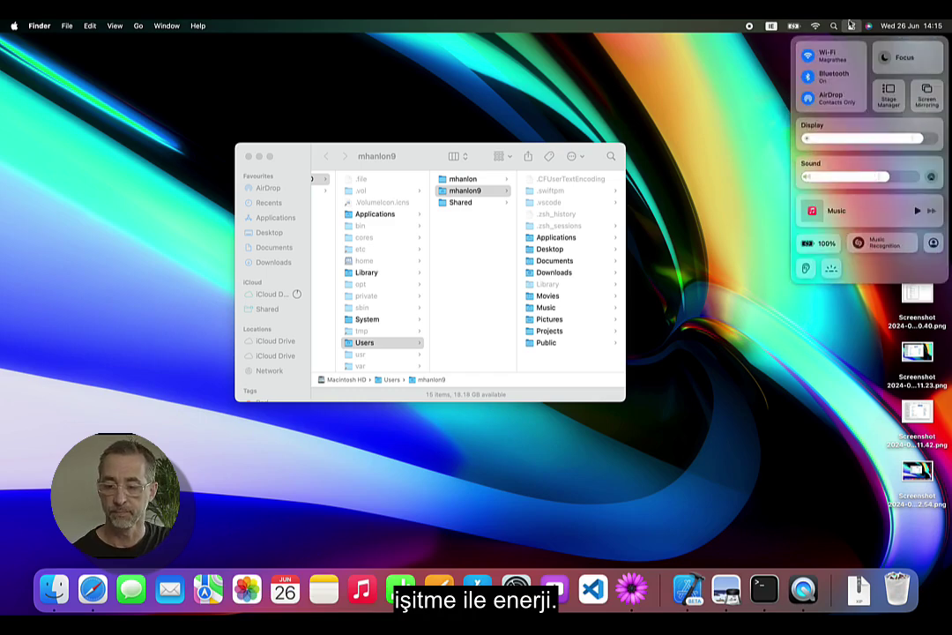
{"action": "left_click", "coordinate": [807, 270]}
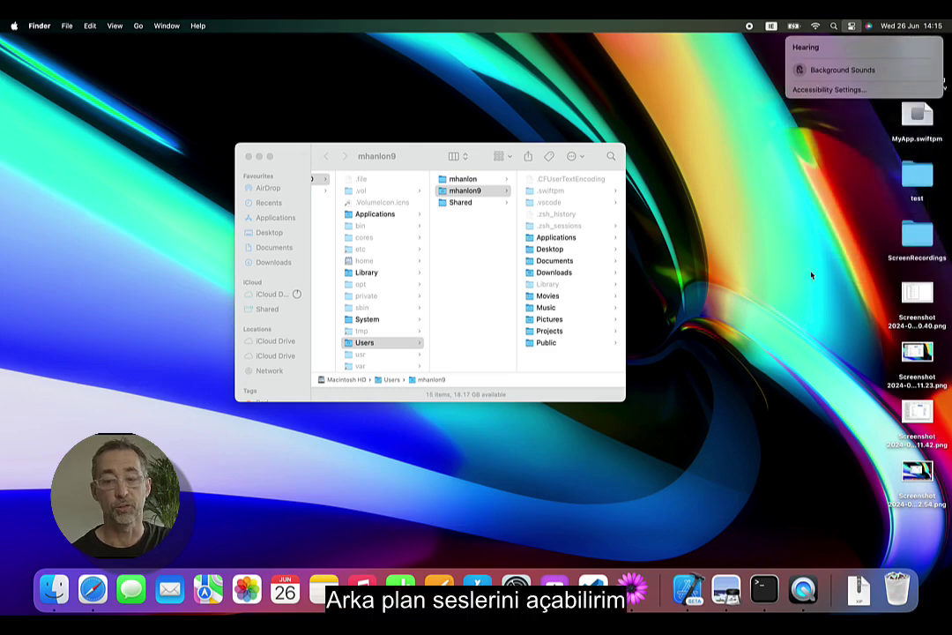
{"action": "left_click", "coordinate": [838, 77]}
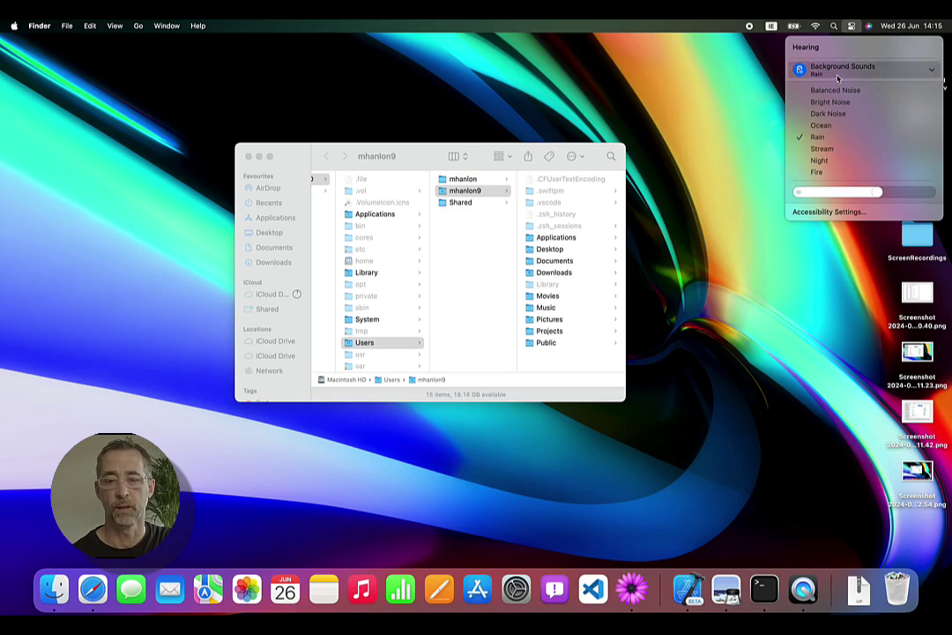
{"action": "left_click", "coordinate": [838, 78]}
{"action": "left_click", "coordinate": [851, 26]}
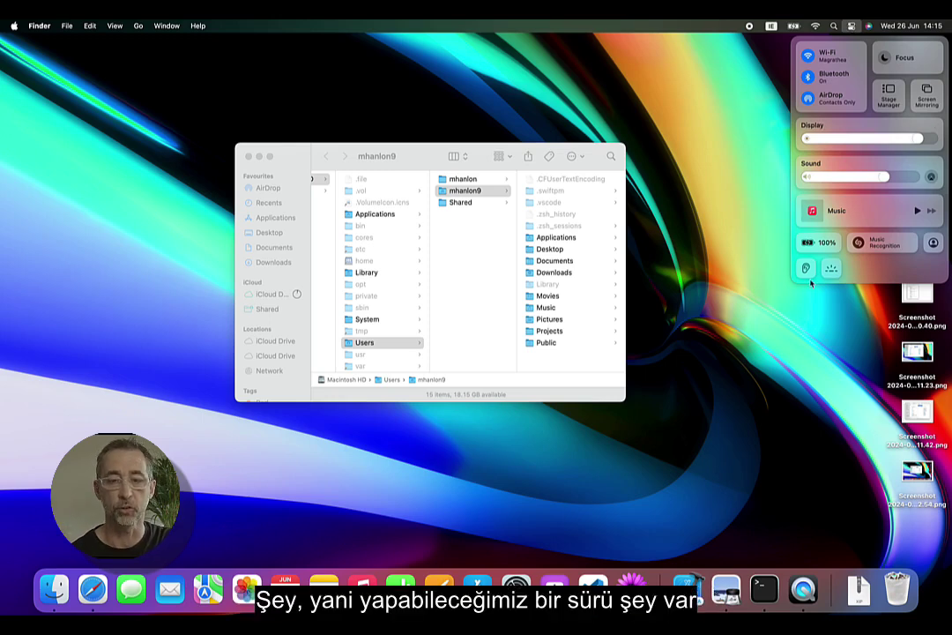
{"action": "left_click", "coordinate": [657, 240]}
Step: Move the Finder window aside and show the contents of the home folder's Documents folder
{"action": "left_click_drag", "start_coordinate": [465, 159], "coordinate": [395, 157]}
{"action": "left_click", "coordinate": [494, 268]}
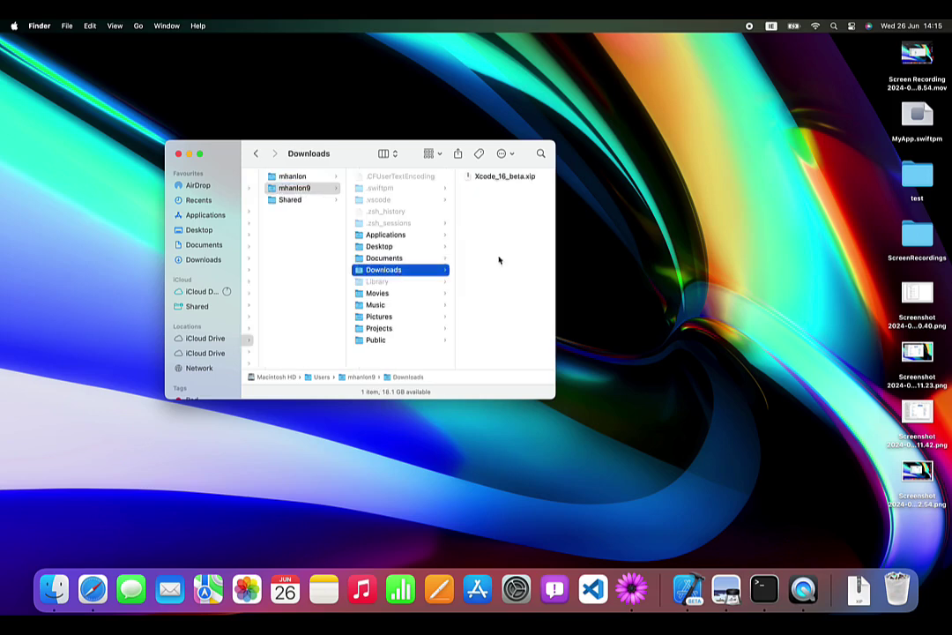
{"action": "left_click", "coordinate": [399, 256]}
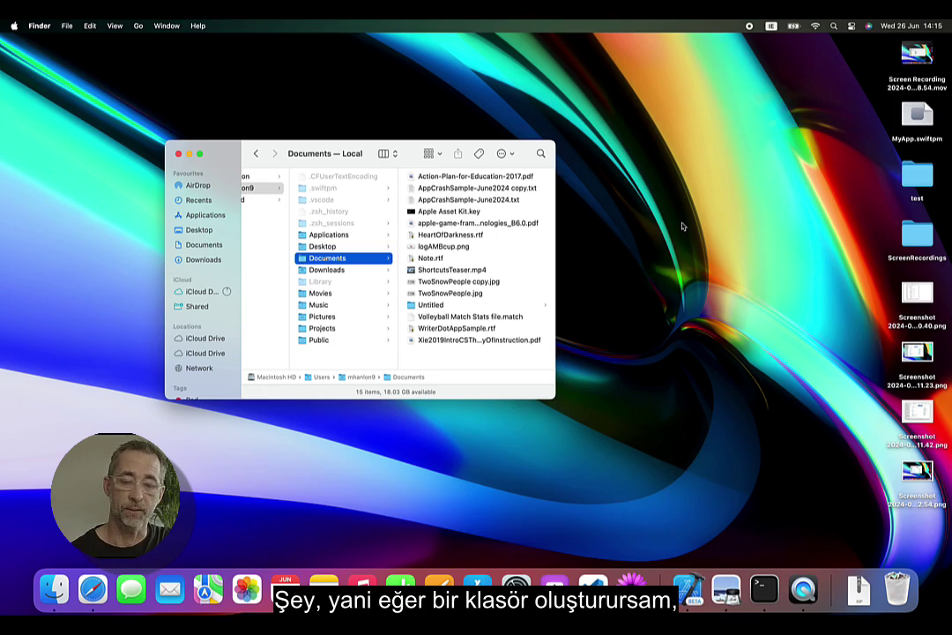
Step: Create a new folder on the desktop named "My New Project"
{"action": "right_click", "coordinate": [656, 166]}
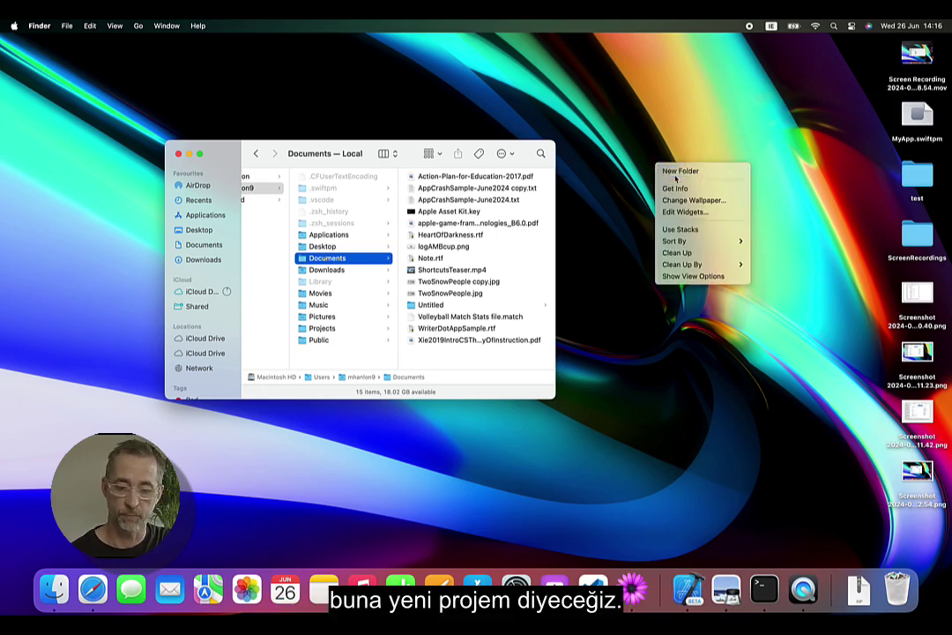
{"action": "left_click", "coordinate": [675, 176]}
{"action": "type", "text": "My New Por"}
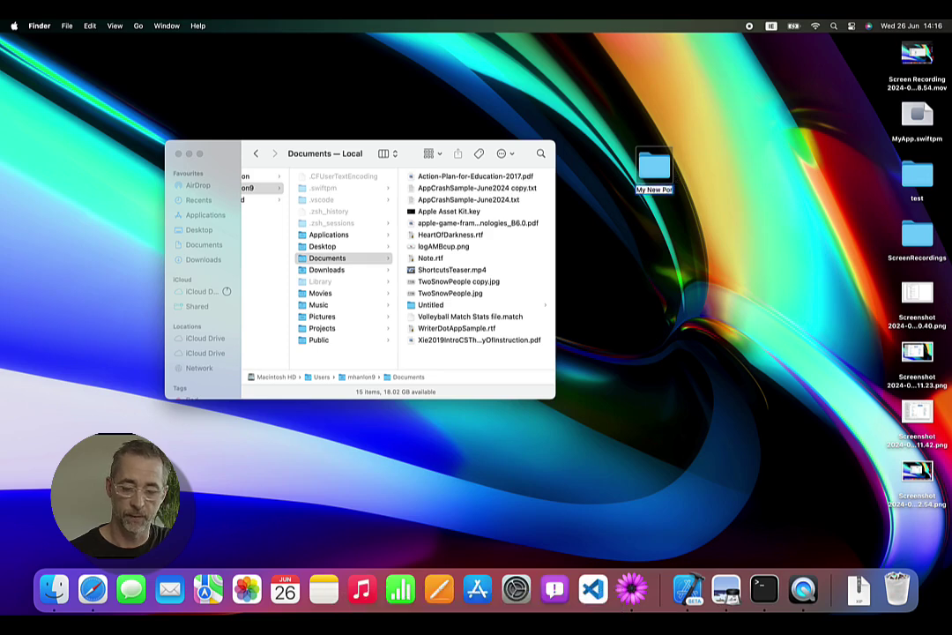
{"action": "key", "text": "BackSpace"}
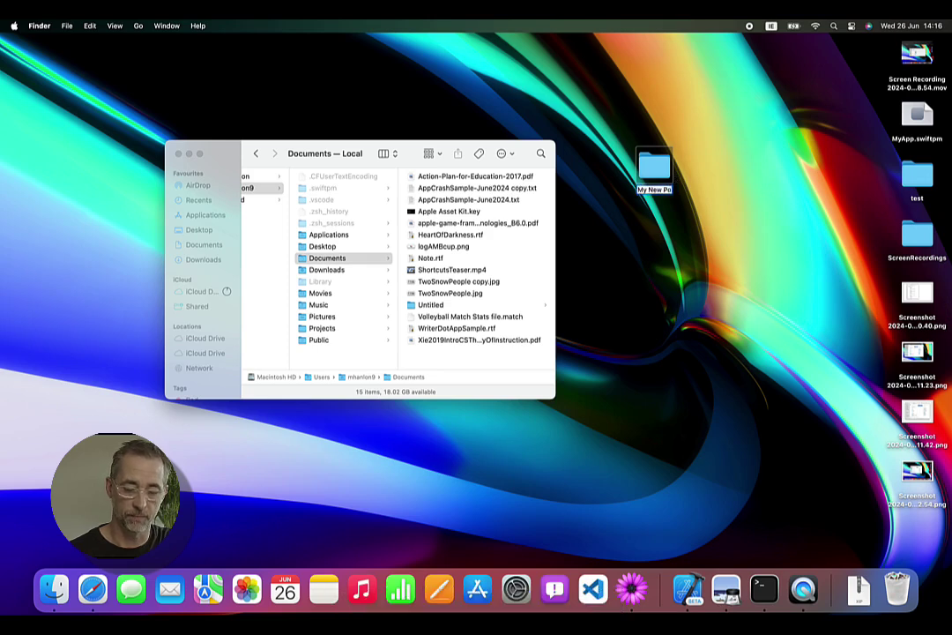
{"action": "type", "text": "ject"}
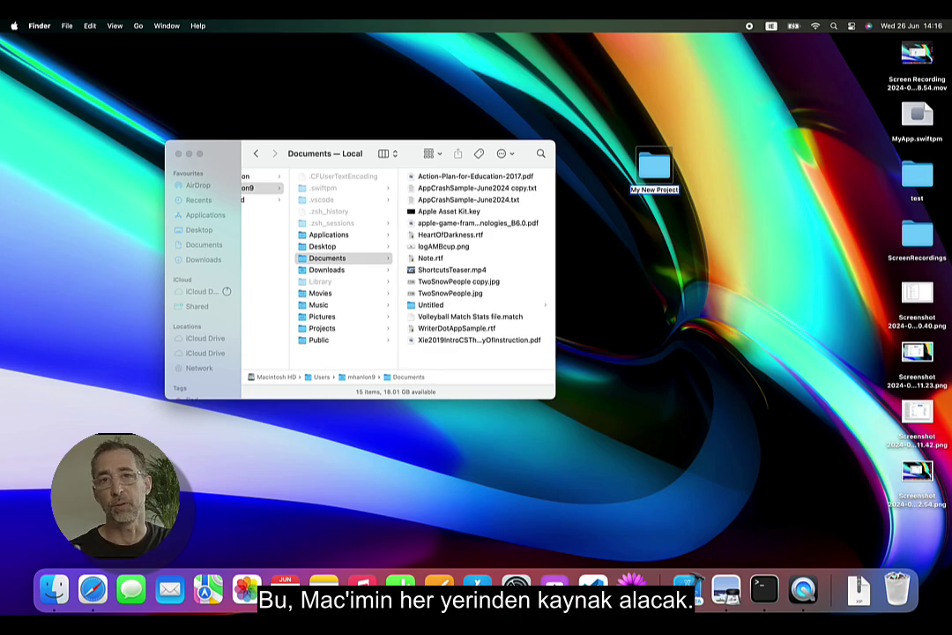
{"action": "key", "text": "Return"}
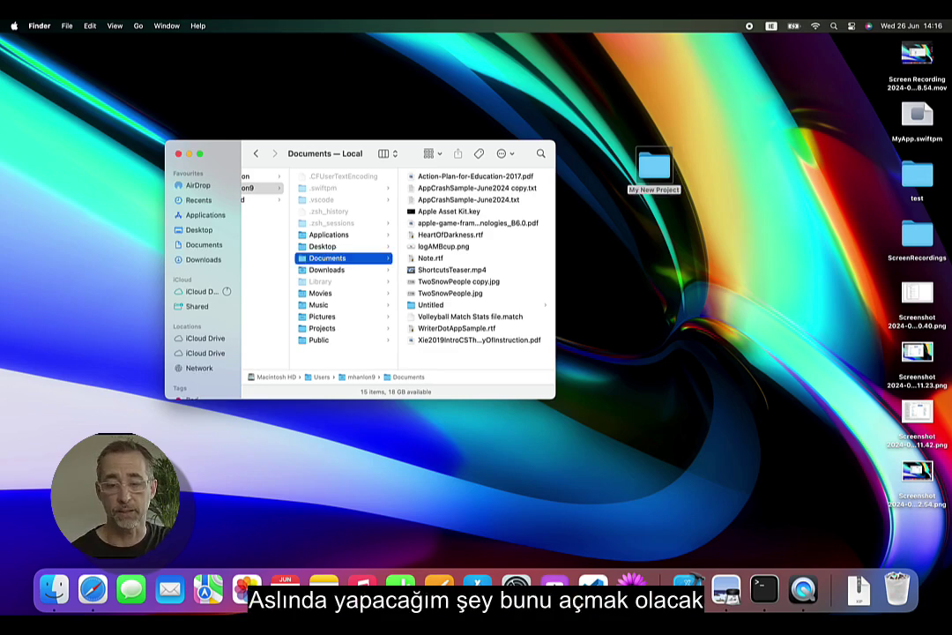
Step: Open the My New Project folder and arrange its window and the Documents window so the contents of both are accessible
{"action": "double_click", "coordinate": [661, 167]}
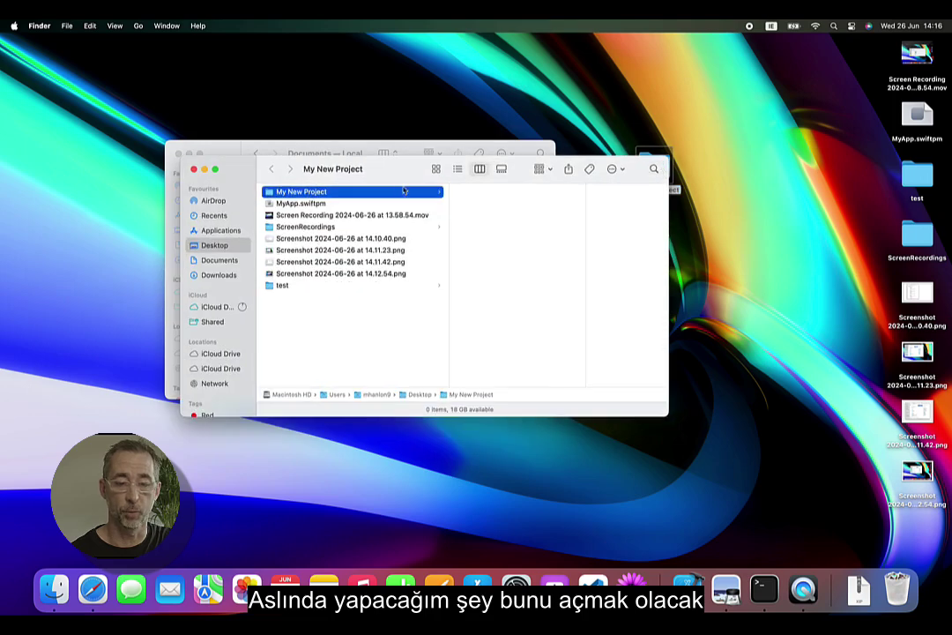
{"action": "left_click_drag", "start_coordinate": [389, 178], "coordinate": [605, 286]}
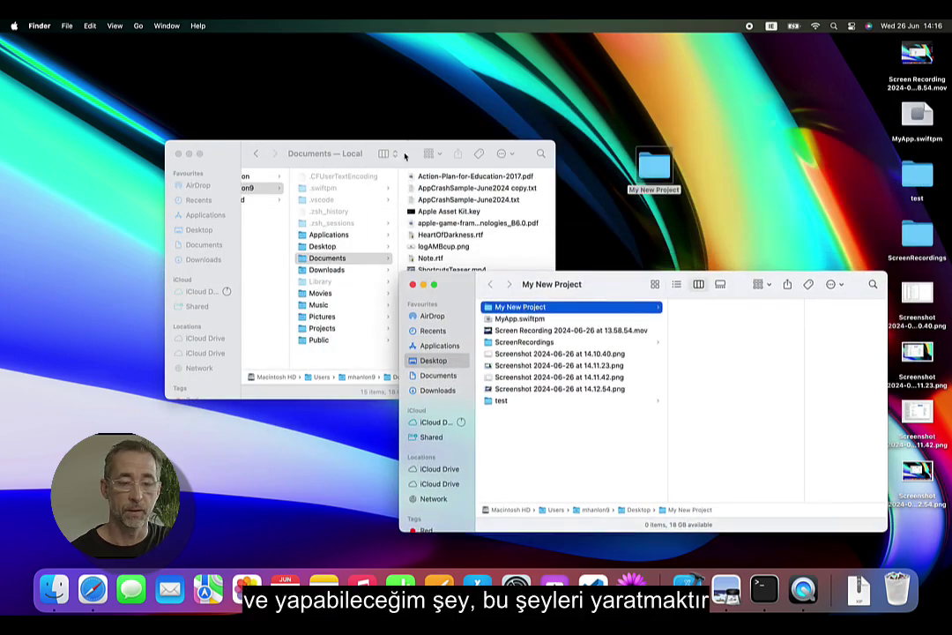
{"action": "left_click_drag", "start_coordinate": [407, 154], "coordinate": [340, 113]}
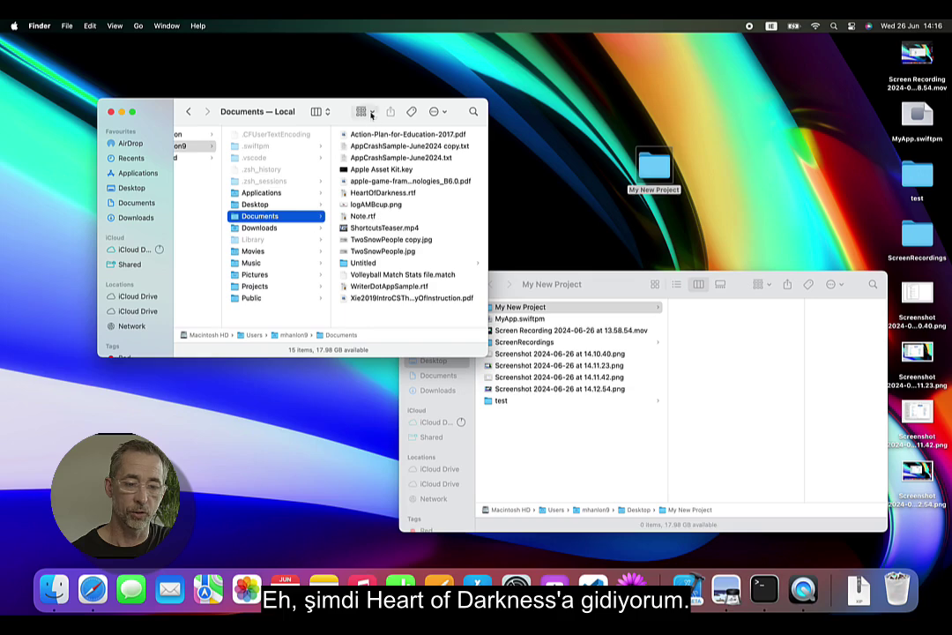
Step: Make an alias of HeartOfDarkness.rtf in Documents and move it into the My New Project folder
{"action": "right_click", "coordinate": [397, 193]}
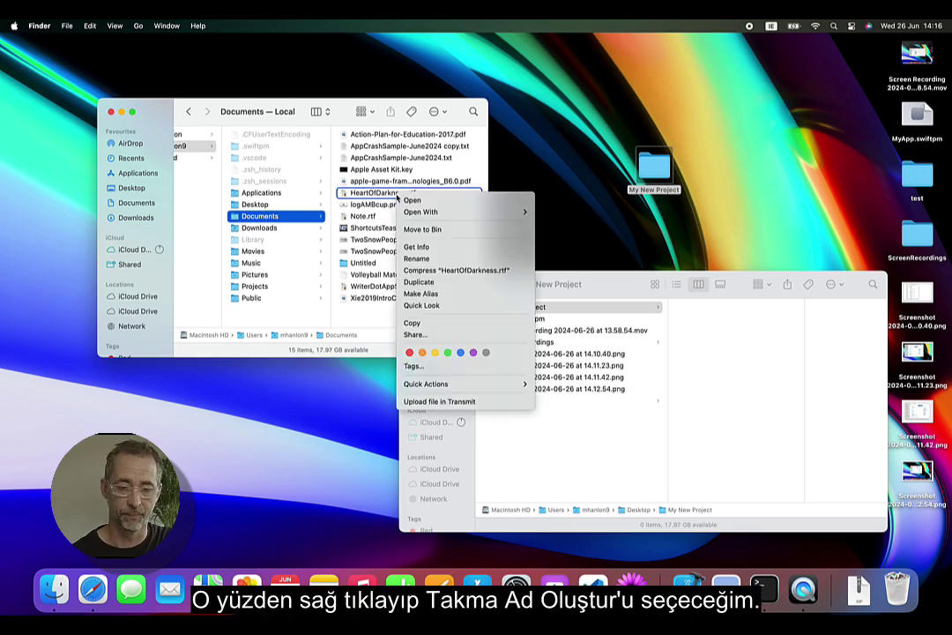
{"action": "left_click", "coordinate": [439, 293]}
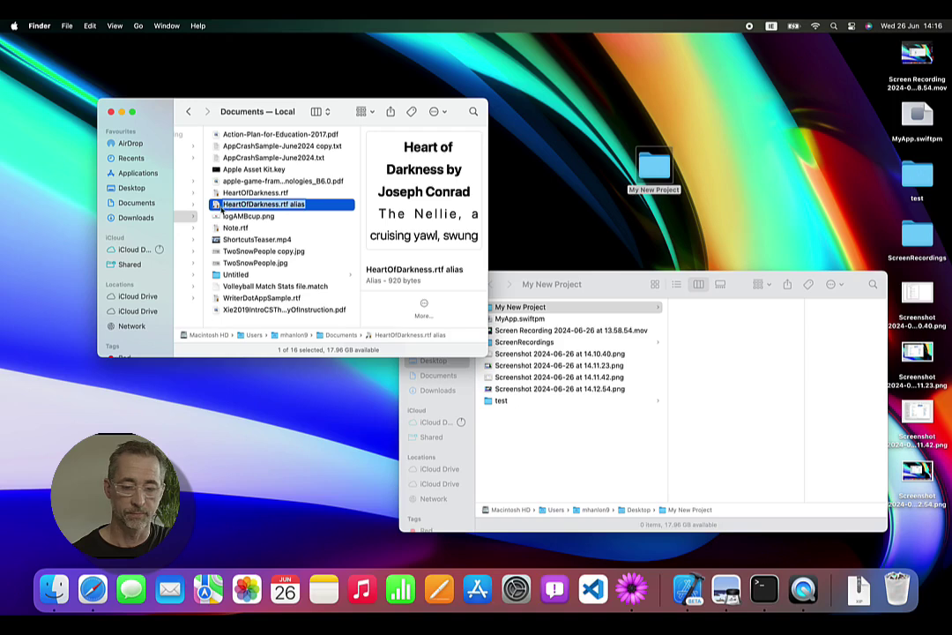
{"action": "key", "text": "Return"}
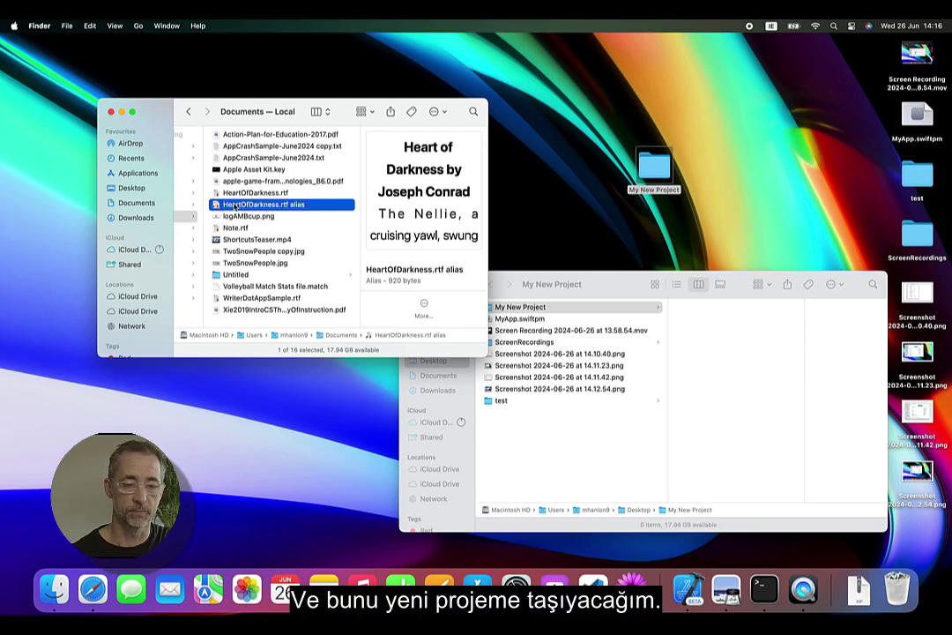
{"action": "left_click_drag", "start_coordinate": [235, 206], "coordinate": [686, 346]}
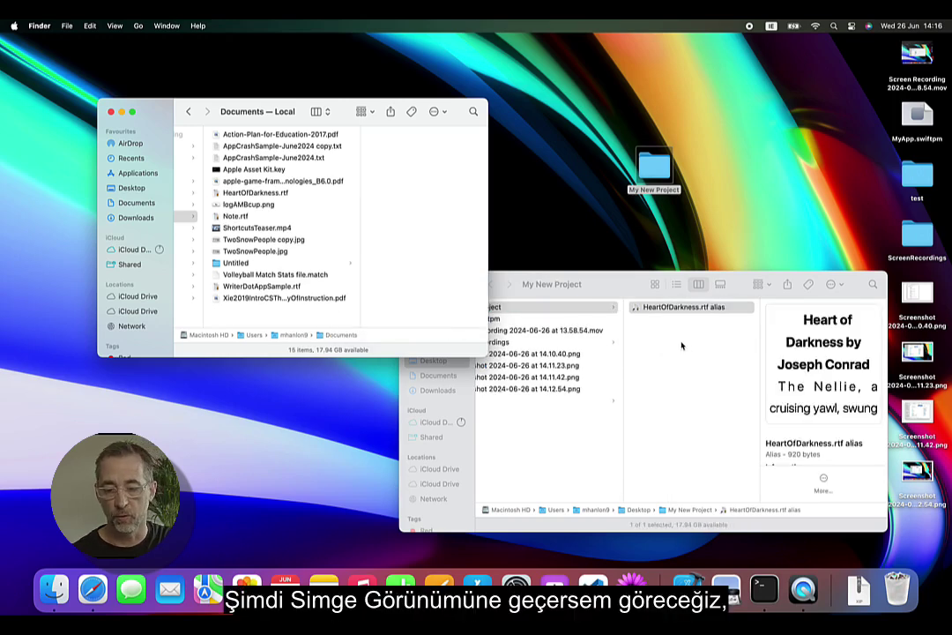
Step: Show My New Project in icon view and rename the alias as HeartOfDarkness.rtf
{"action": "left_click", "coordinate": [689, 308]}
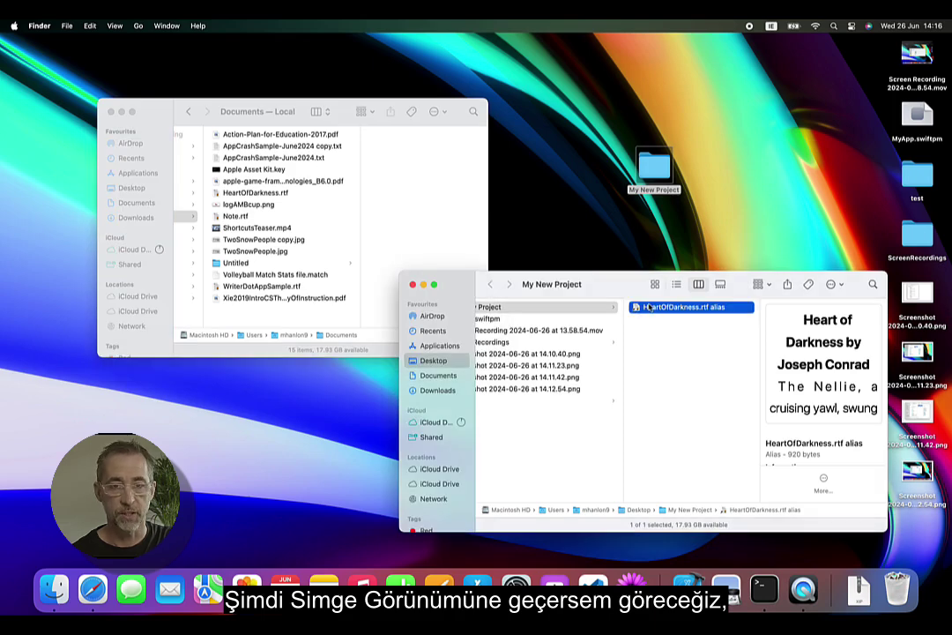
{"action": "key", "text": "super+1"}
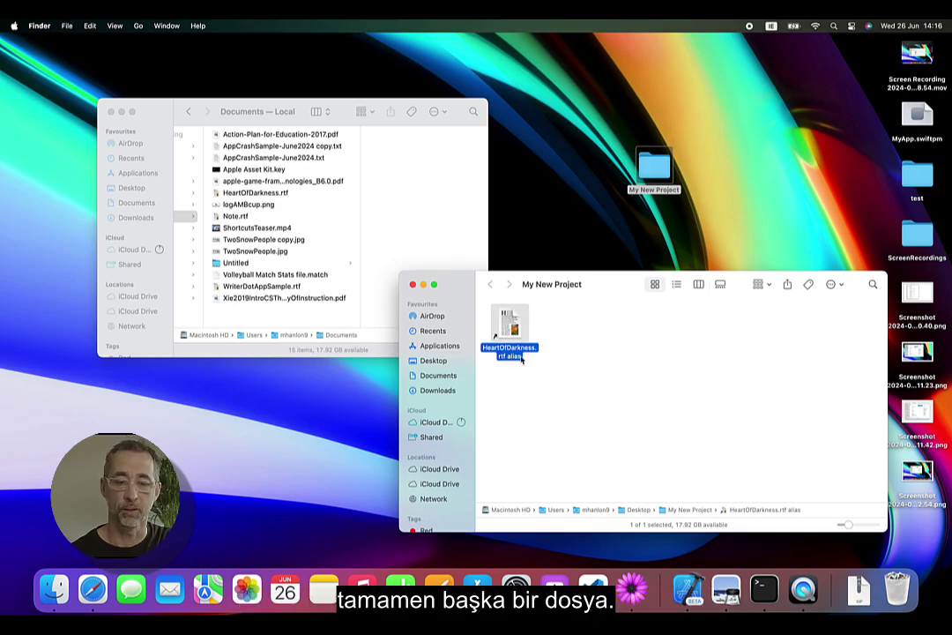
{"action": "key", "text": "Return"}
{"action": "key", "text": "Right"}
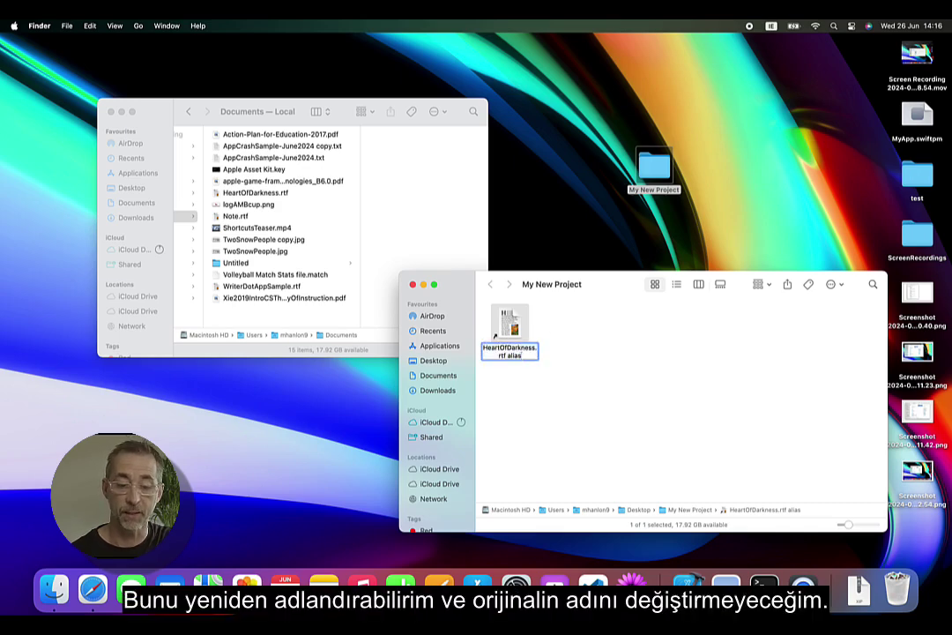
{"action": "key", "text": "BackSpace"}
{"action": "key", "text": "BackSpace"}
{"action": "key", "text": "BackSpace"}
{"action": "key", "text": "BackSpace"}
{"action": "key", "text": "BackSpace"}
{"action": "key", "text": "BackSpace"}
{"action": "key", "text": "Return"}
Step: Open the document through the HeartOfDarkness.rtf alias, and quit TextEdit
{"action": "key", "text": "super+o"}
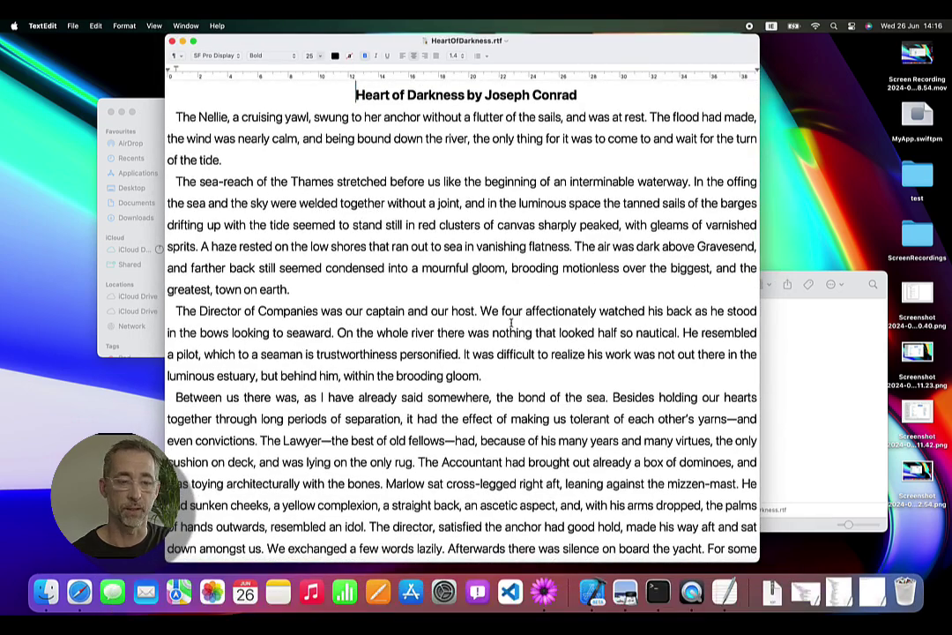
{"action": "key", "text": "super+q"}
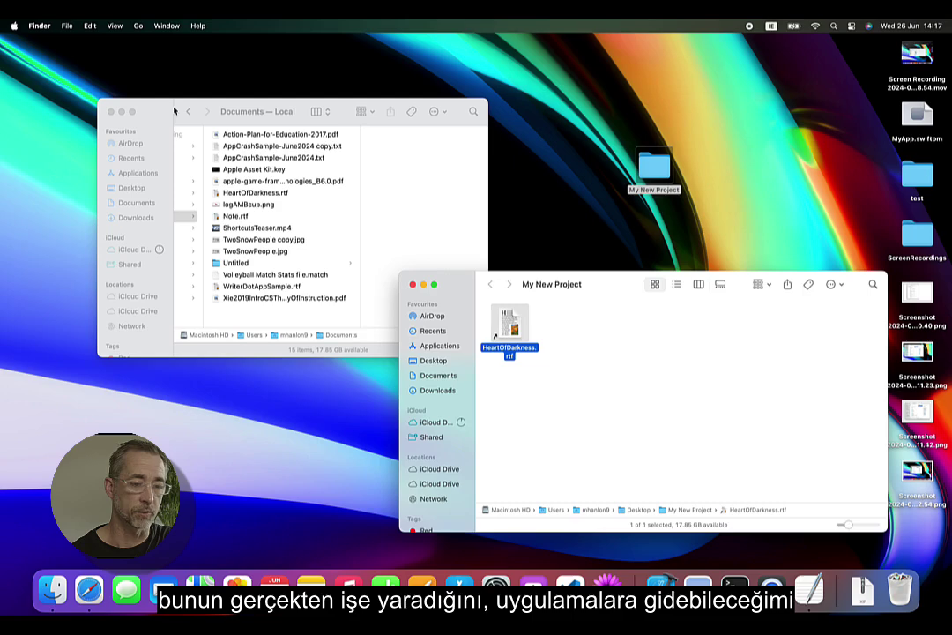
Step: Make an alias of Espresso.app in the Applications folder and add it to the My New Project folder
{"action": "left_click", "coordinate": [132, 178]}
{"action": "left_click", "coordinate": [134, 174]}
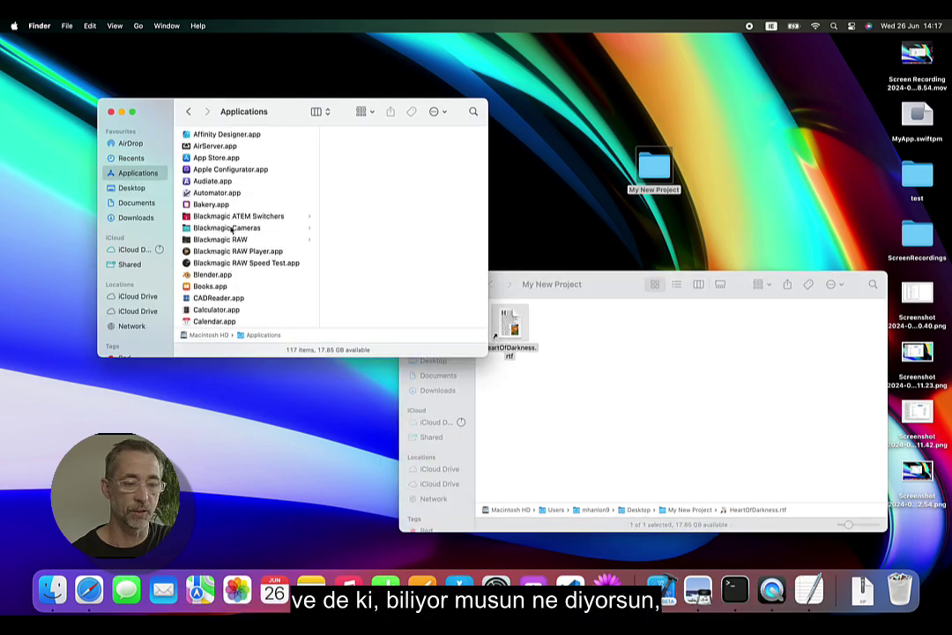
{"action": "scroll", "coordinate": [233, 234], "scroll_direction": "down", "scroll_amount": 8}
{"action": "scroll", "coordinate": [214, 295], "scroll_direction": "down", "scroll_amount": 5}
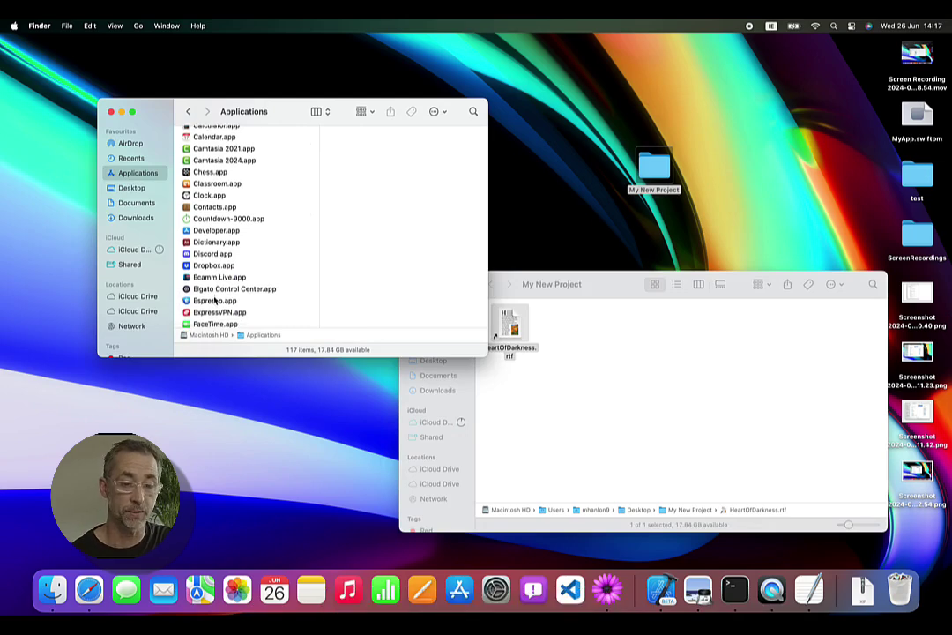
{"action": "left_click", "coordinate": [216, 301]}
{"action": "left_click", "coordinate": [436, 112]}
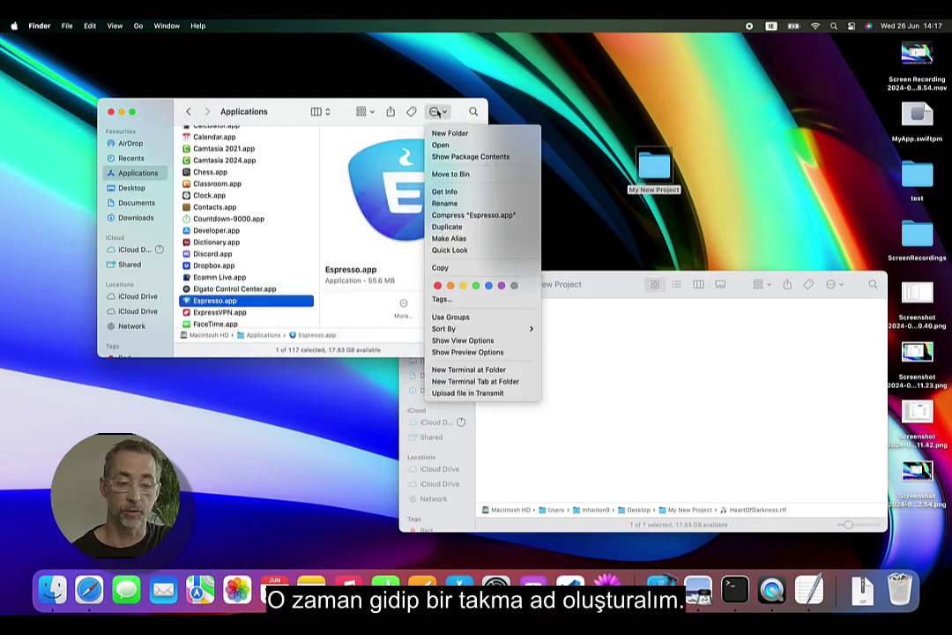
{"action": "left_click", "coordinate": [453, 238]}
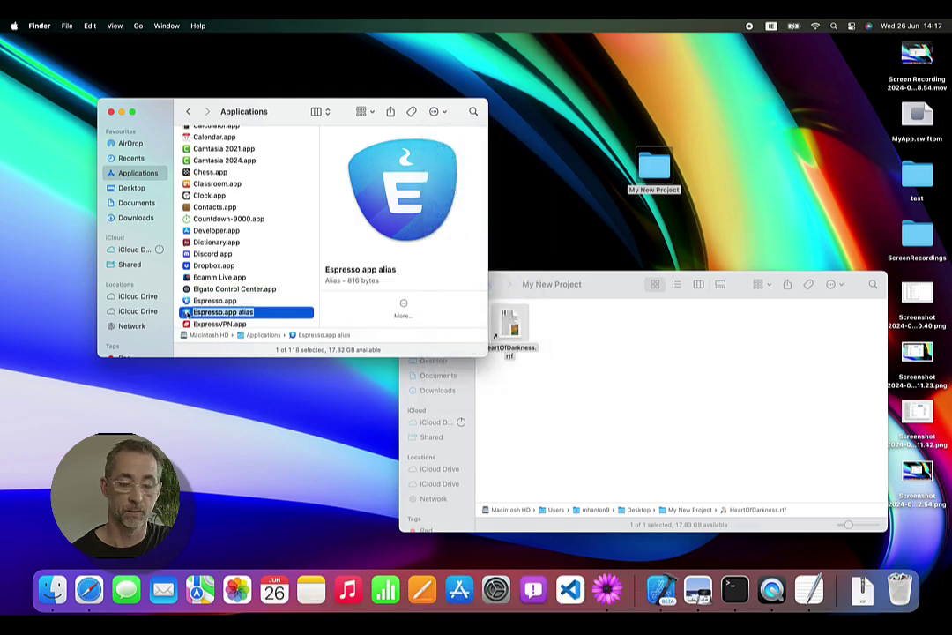
{"action": "left_click_drag", "start_coordinate": [196, 310], "coordinate": [511, 379]}
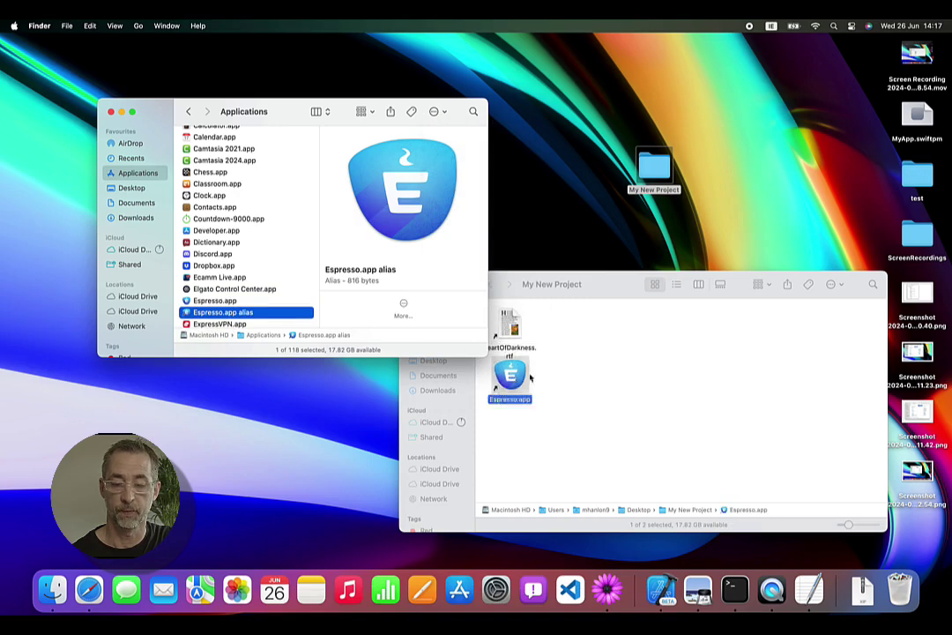
Step: Show the file information for the HeartOfDarkness.rtf alias in My New Project
{"action": "left_click", "coordinate": [652, 387]}
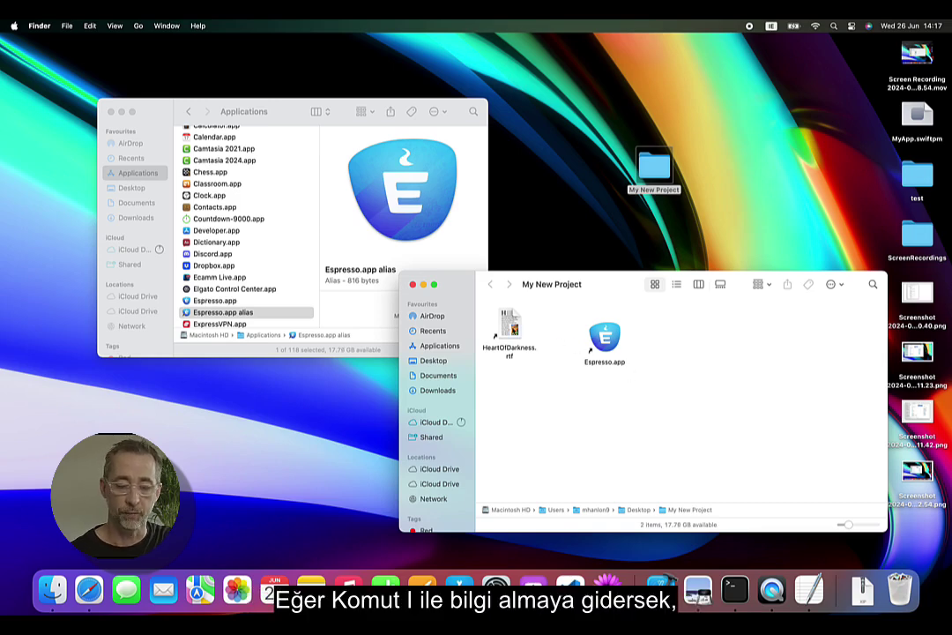
{"action": "left_click", "coordinate": [509, 328]}
{"action": "key", "text": "super+i"}
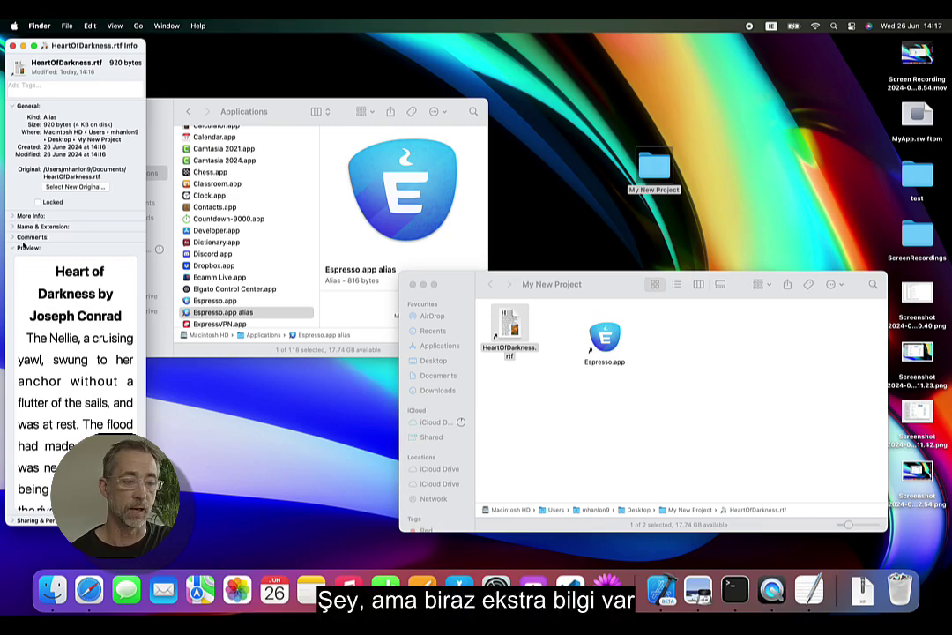
Step: Read through the document preview in the HeartOfDarkness.rtf file information, close the information window and deselect the alias
{"action": "scroll", "coordinate": [37, 264], "scroll_direction": "down", "scroll_amount": 5}
{"action": "scroll", "coordinate": [37, 264], "scroll_direction": "down", "scroll_amount": 5}
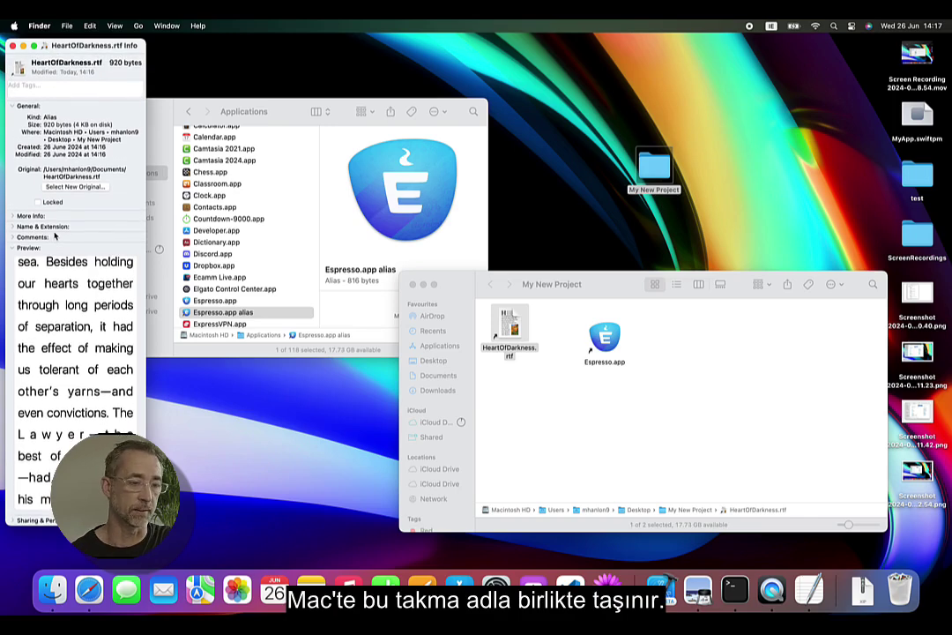
{"action": "left_click", "coordinate": [13, 45]}
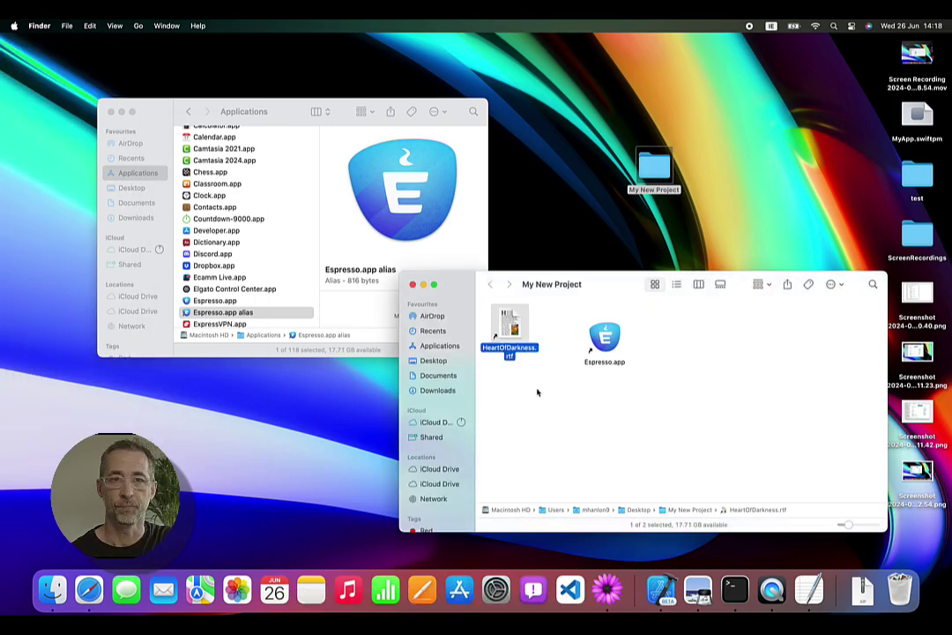
{"action": "left_click", "coordinate": [537, 394]}
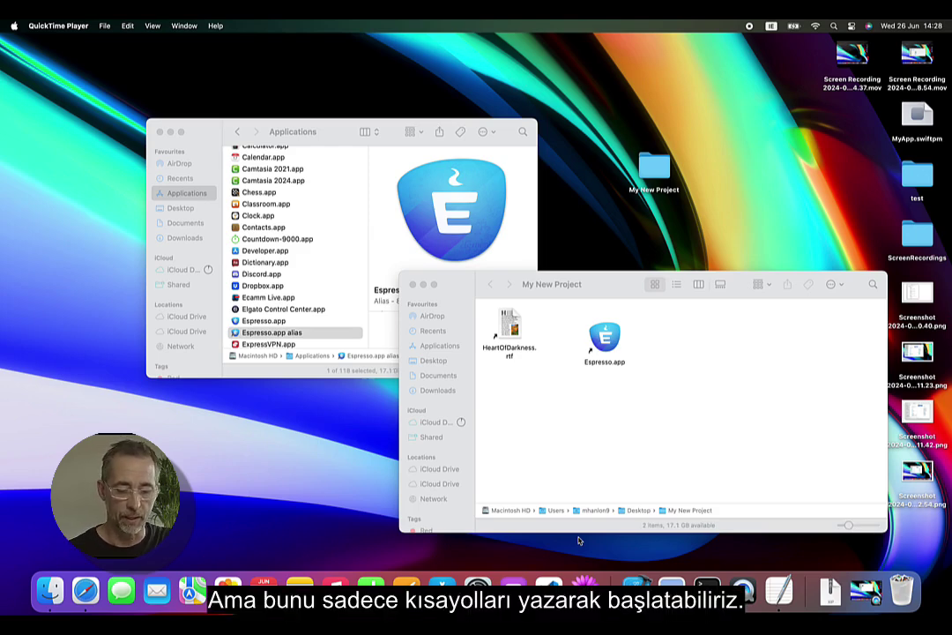
Step: Search the Mac for "short" and launch Shortcuts.app from the results
{"action": "key", "text": "super+space"}
{"action": "type", "text": "short"}
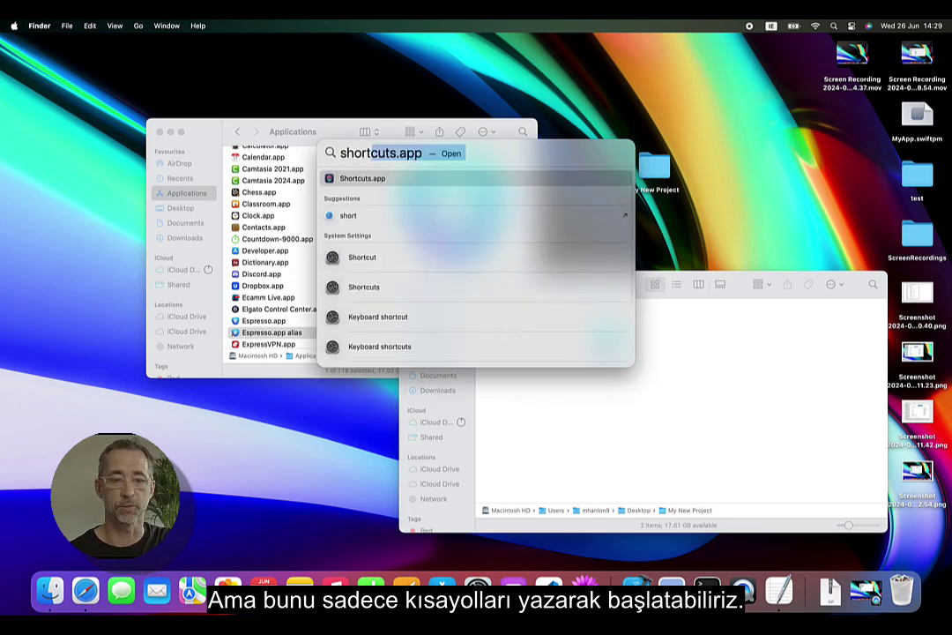
{"action": "key", "text": "Return"}
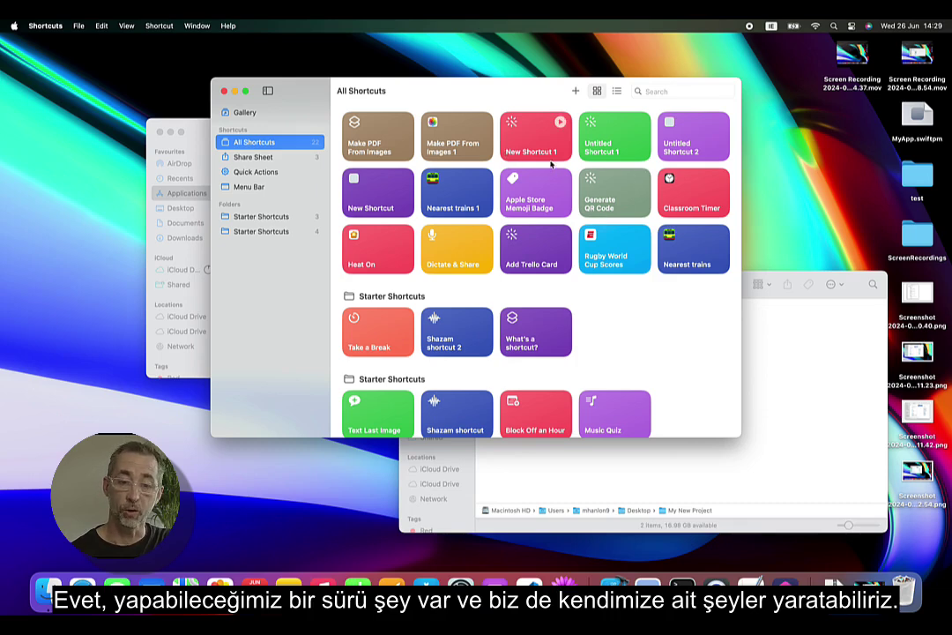
Step: Start a new blank shortcut, browse the app categories and scripting actions available for building it, and close the editor
{"action": "left_click", "coordinate": [575, 91]}
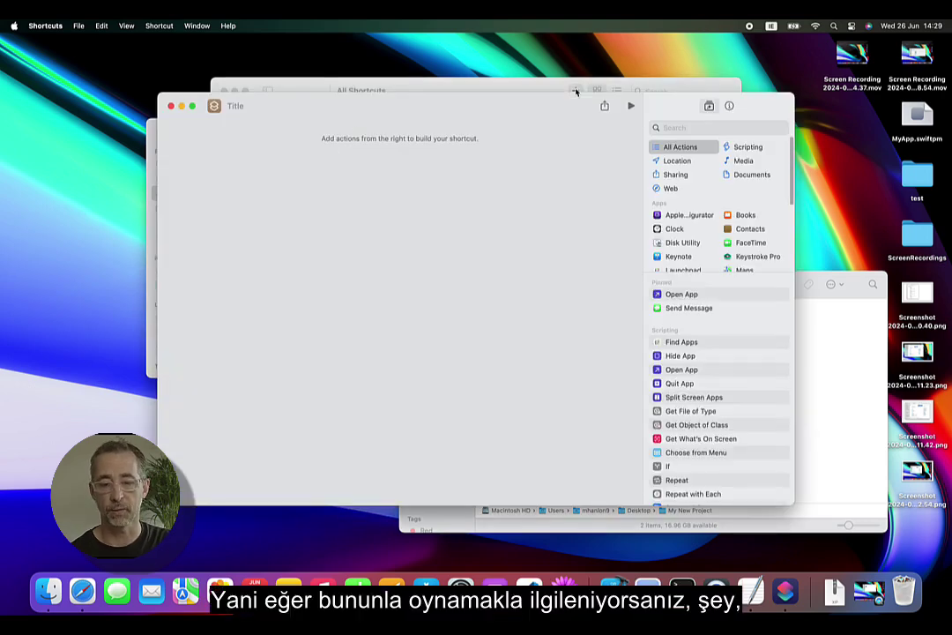
{"action": "scroll", "coordinate": [703, 271], "scroll_direction": "down", "scroll_amount": 3}
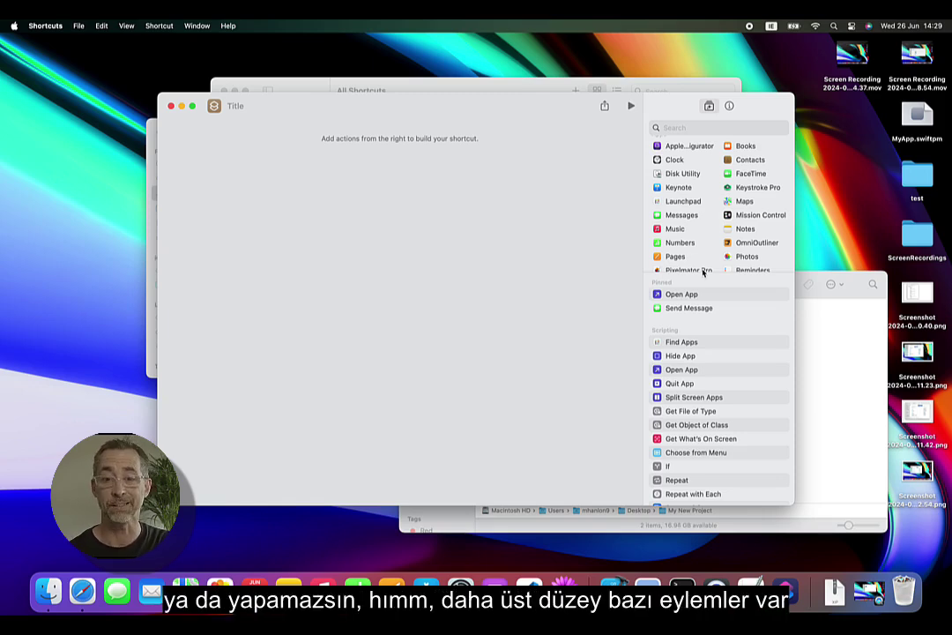
{"action": "scroll", "coordinate": [703, 273], "scroll_direction": "down", "scroll_amount": 3}
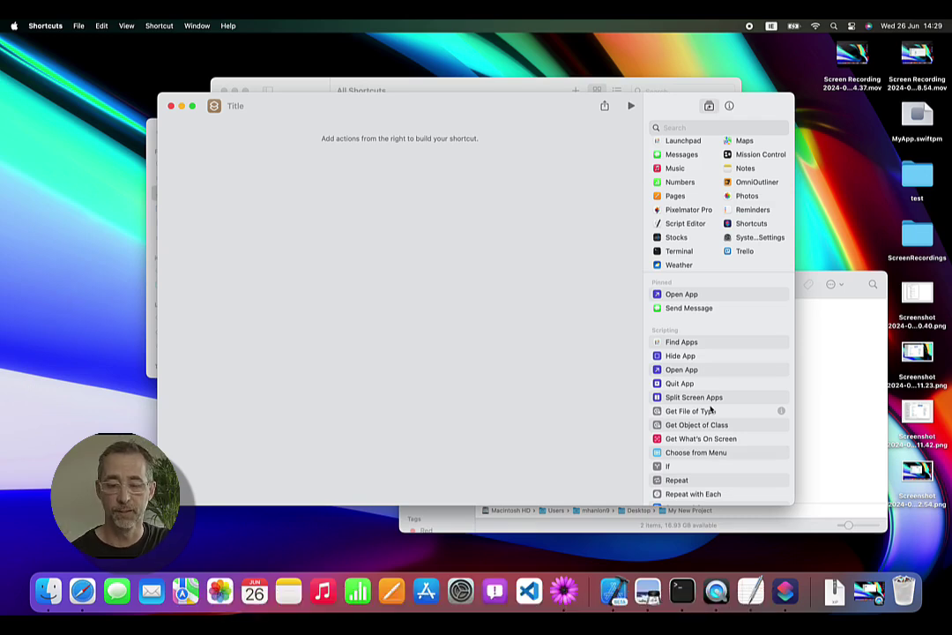
{"action": "scroll", "coordinate": [710, 411], "scroll_direction": "down", "scroll_amount": 5}
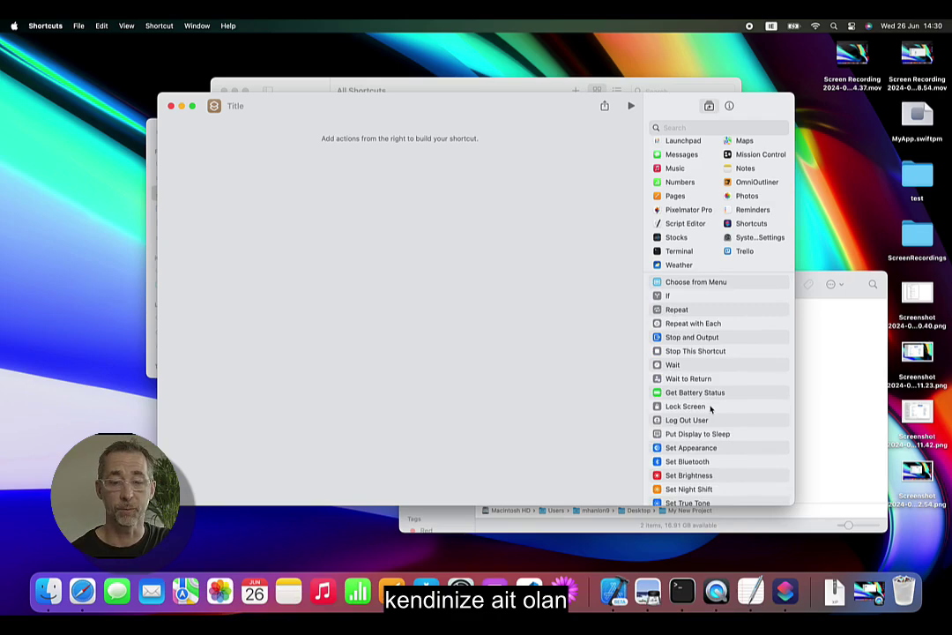
{"action": "left_click", "coordinate": [172, 106]}
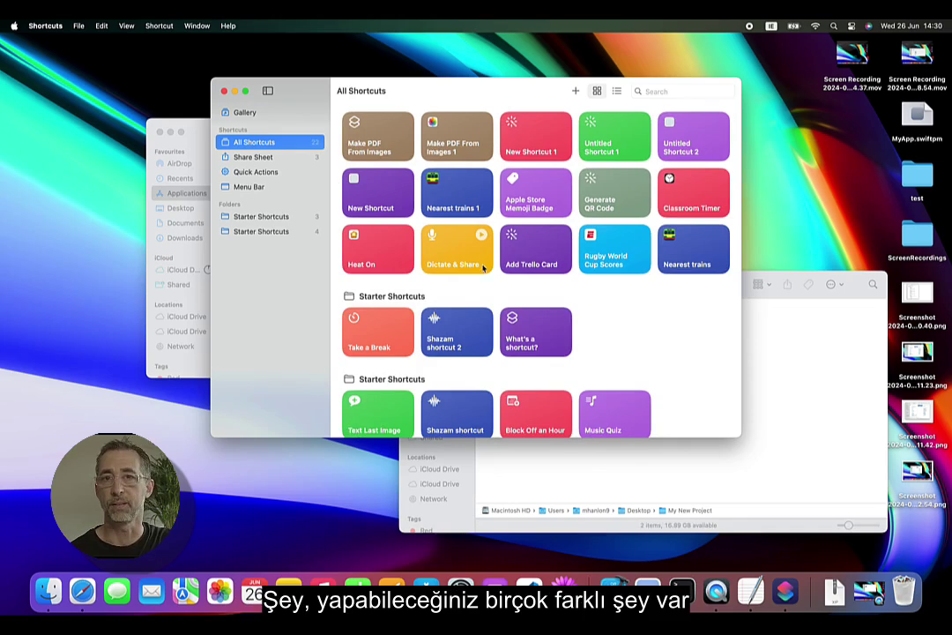
{"action": "scroll", "coordinate": [488, 323], "scroll_direction": "down", "scroll_amount": 1}
{"action": "scroll", "coordinate": [487, 323], "scroll_direction": "up", "scroll_amount": 3}
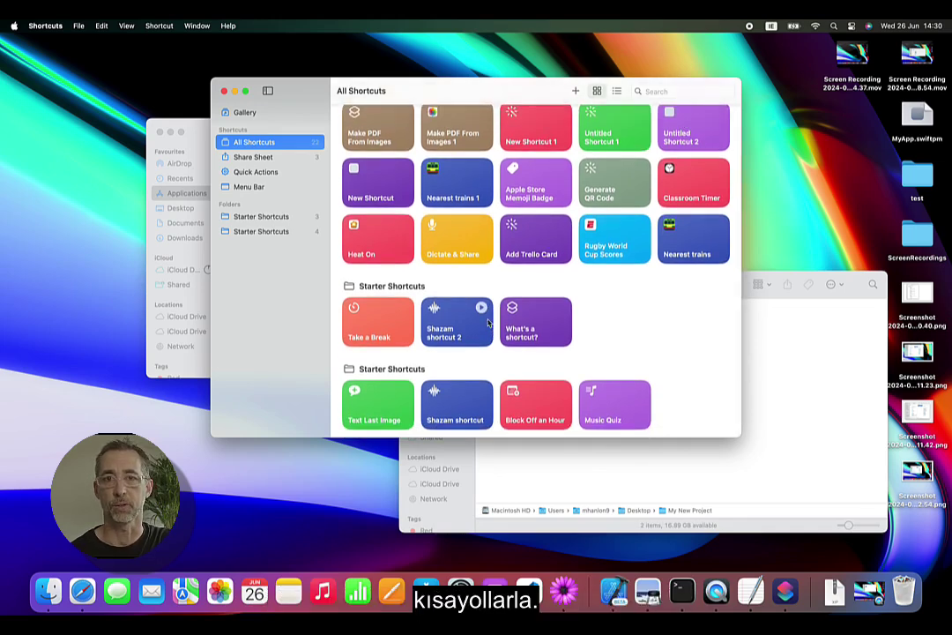